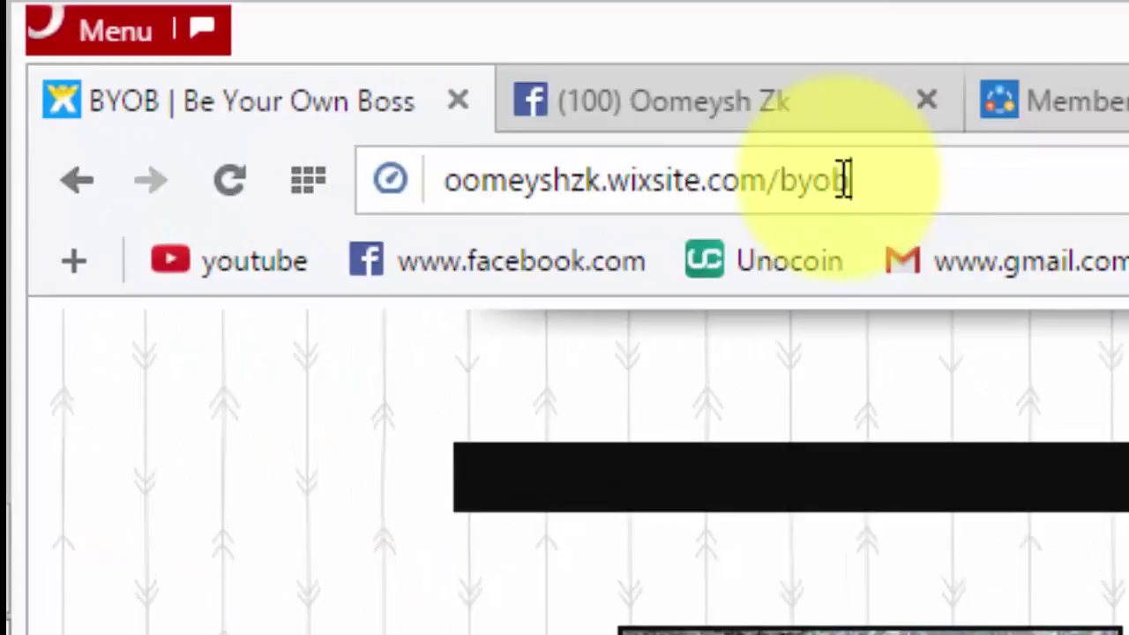
Step: Review the BYOB site's Contact page and its contact email, then close the site's tab
left_click_drag(844, 180, 396, 194)
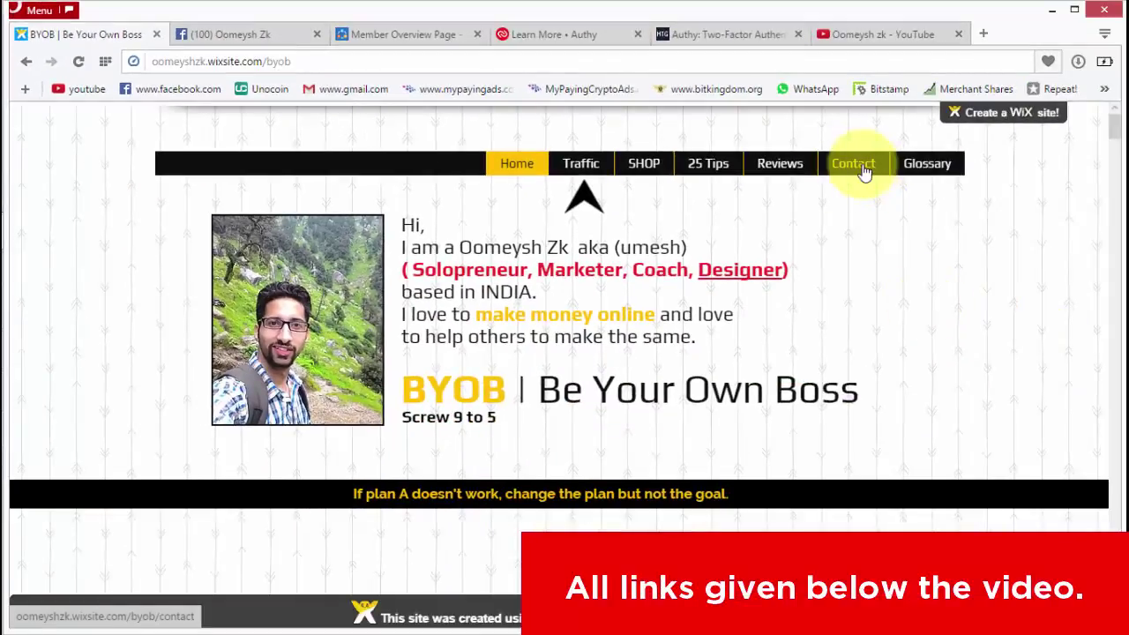
left_click(854, 167)
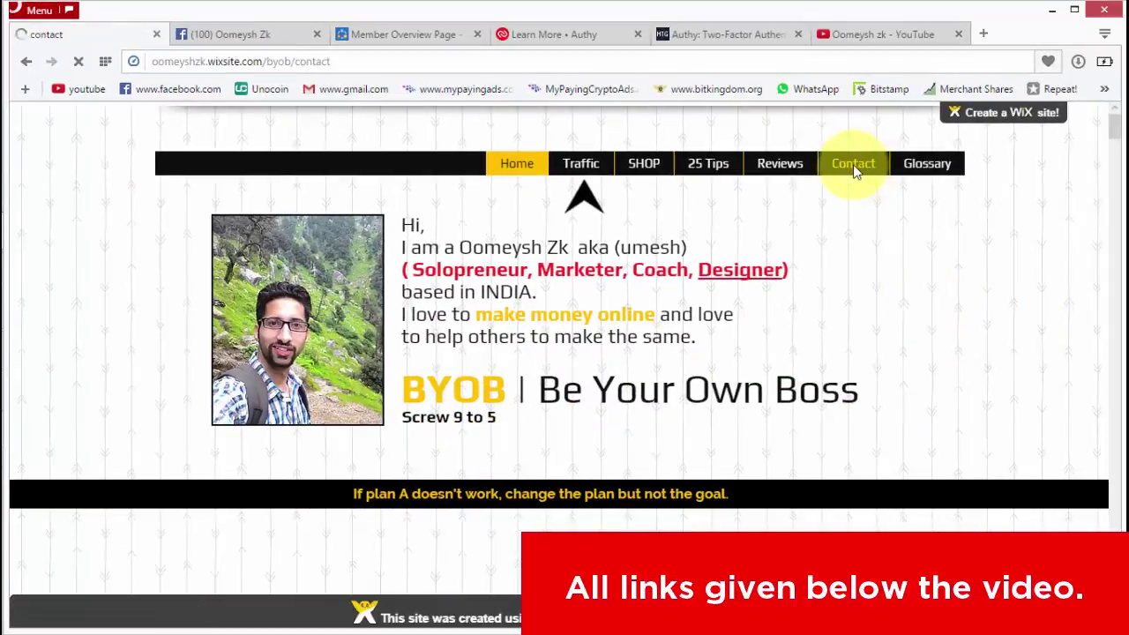
scroll(901, 272, "down", 2)
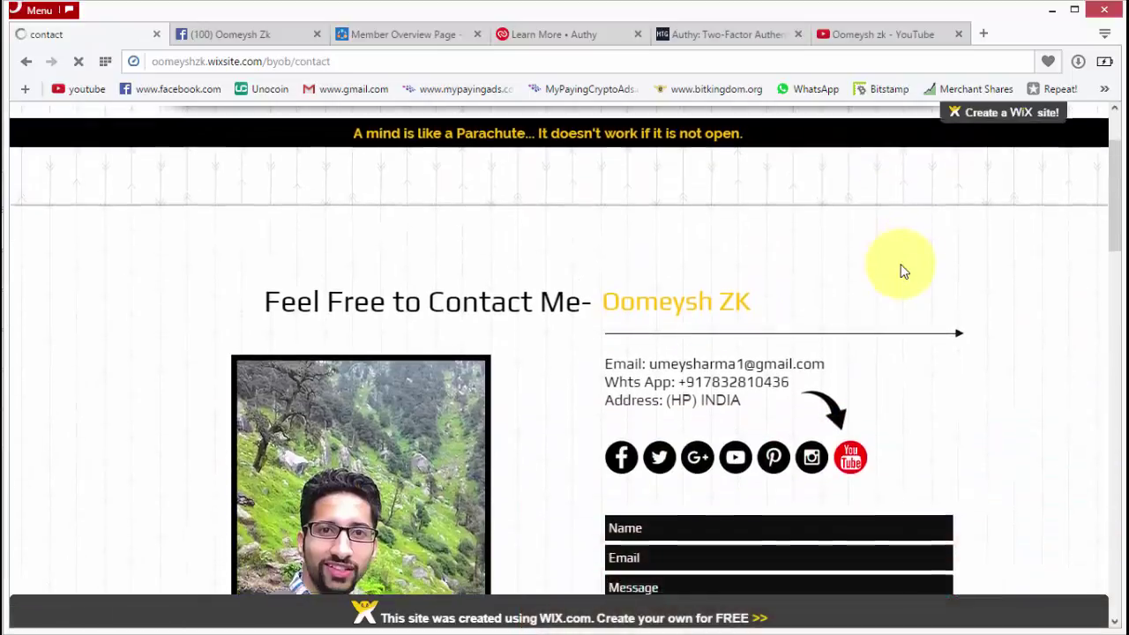
scroll(901, 271, "down", 3)
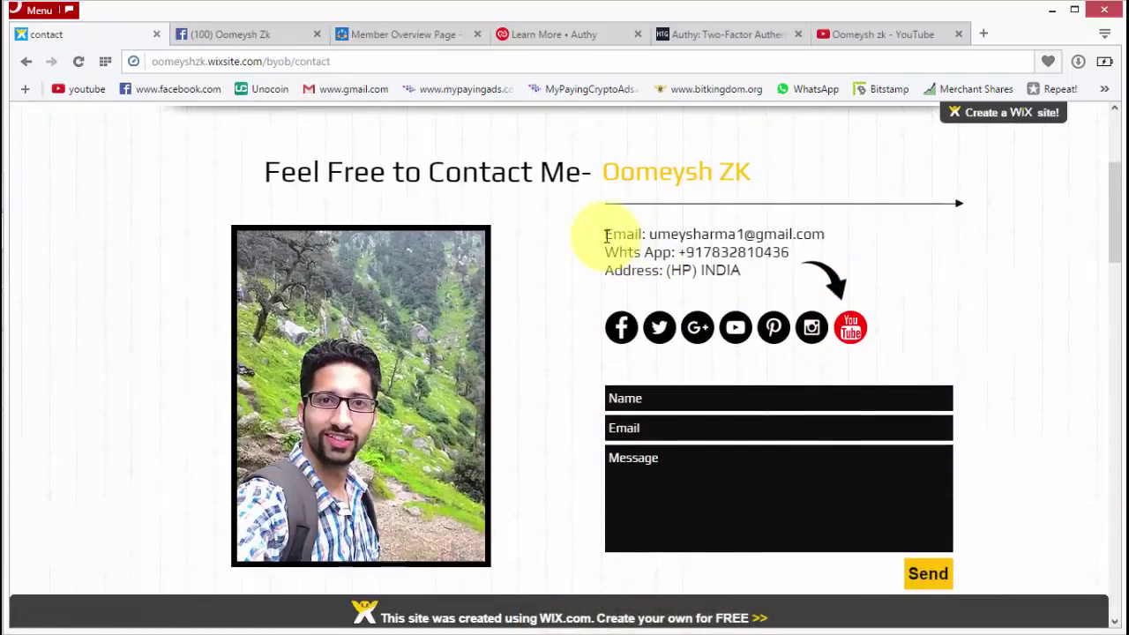
left_click_drag(605, 236, 822, 236)
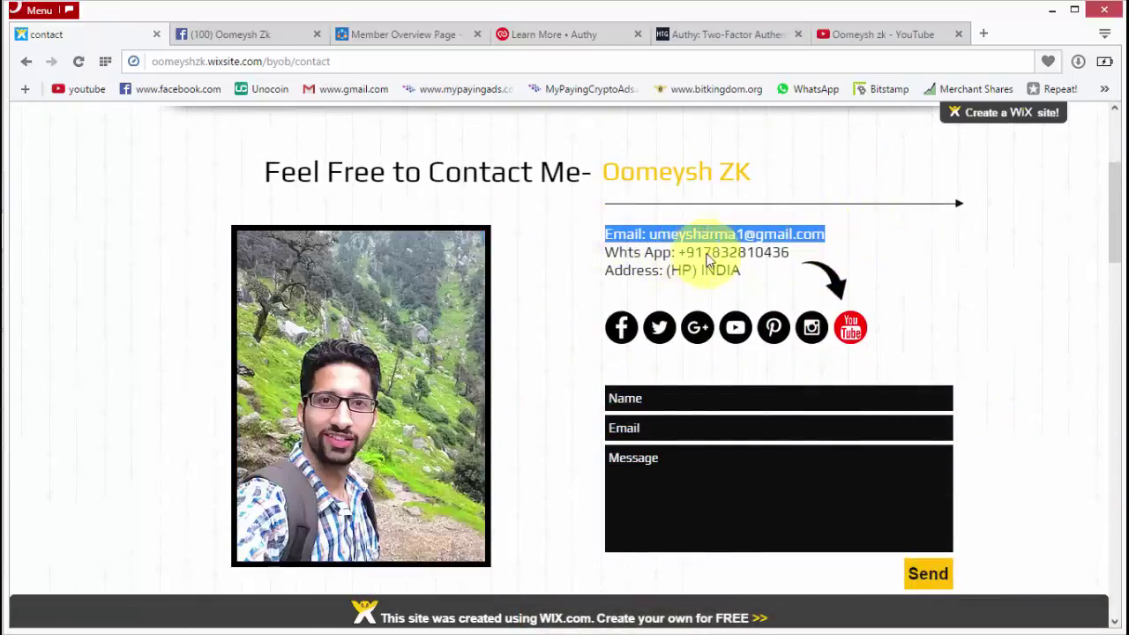
left_click_drag(686, 252, 772, 253)
scroll(629, 327, "down", 2)
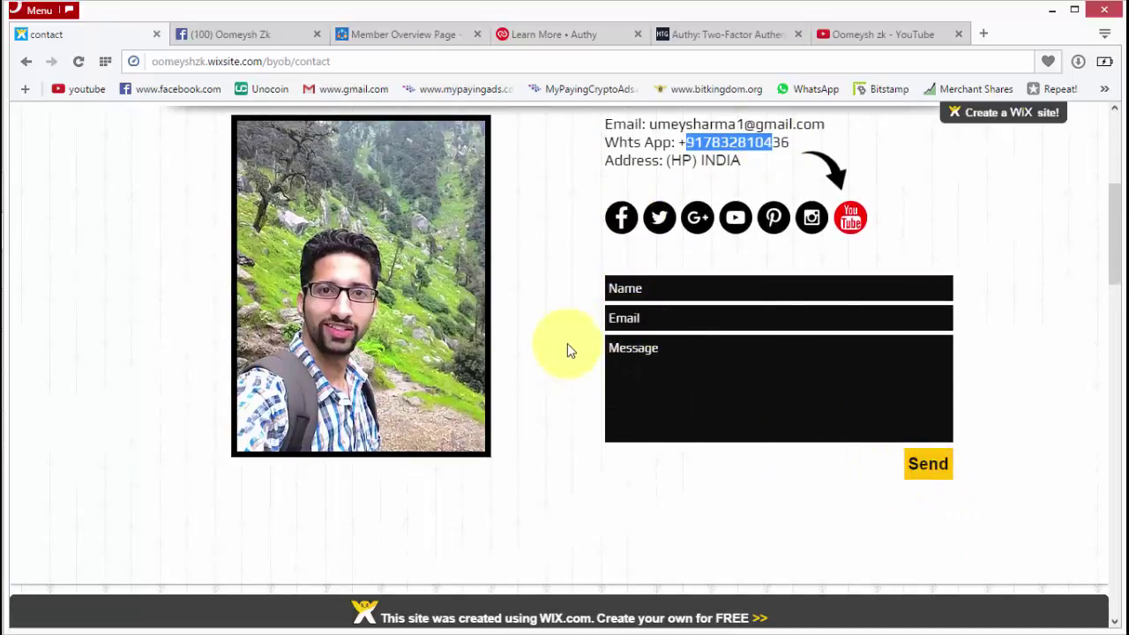
scroll(567, 343, "up", 3)
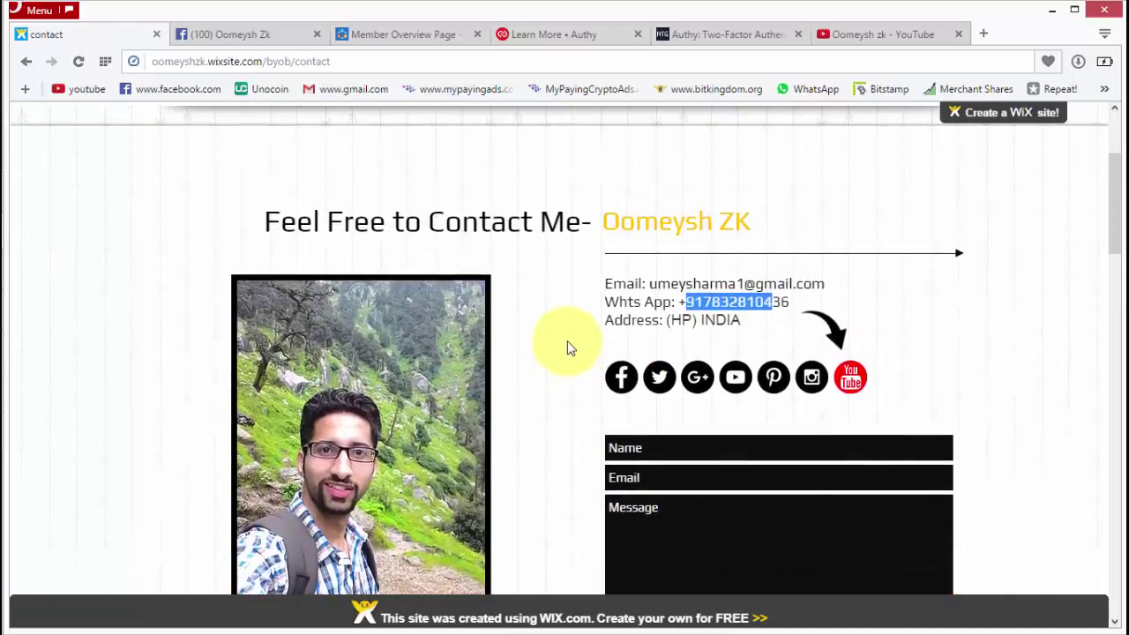
left_click(157, 36)
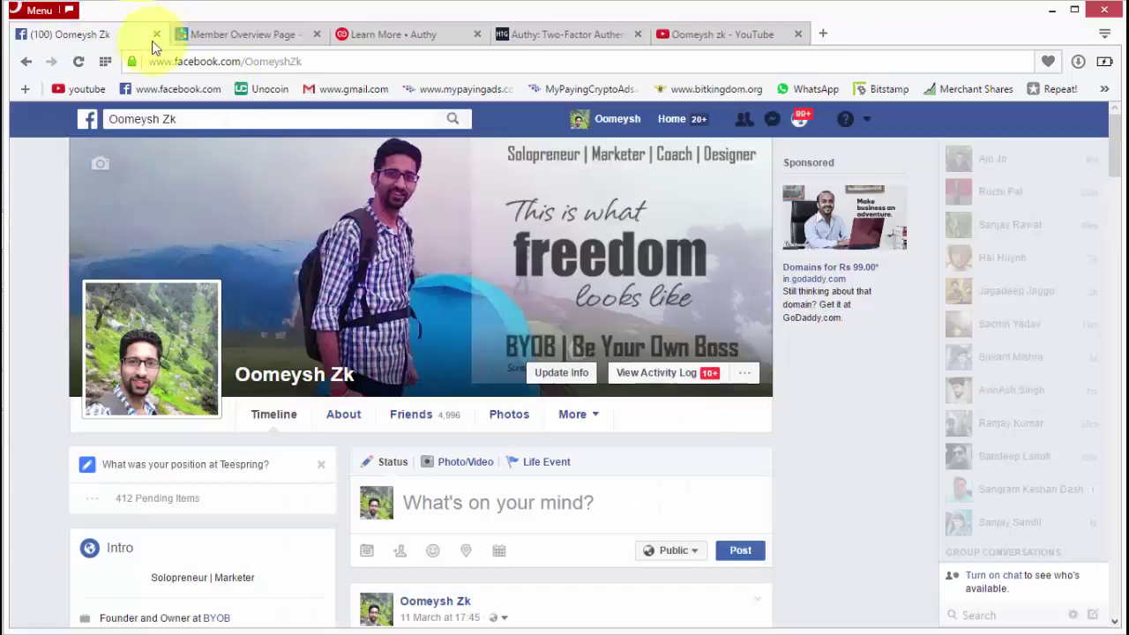
Step: Scroll down to the Facebook profile's successful-payment post and back, then close the profile tab
left_click(220, 60)
scroll(607, 379, "down", 10)
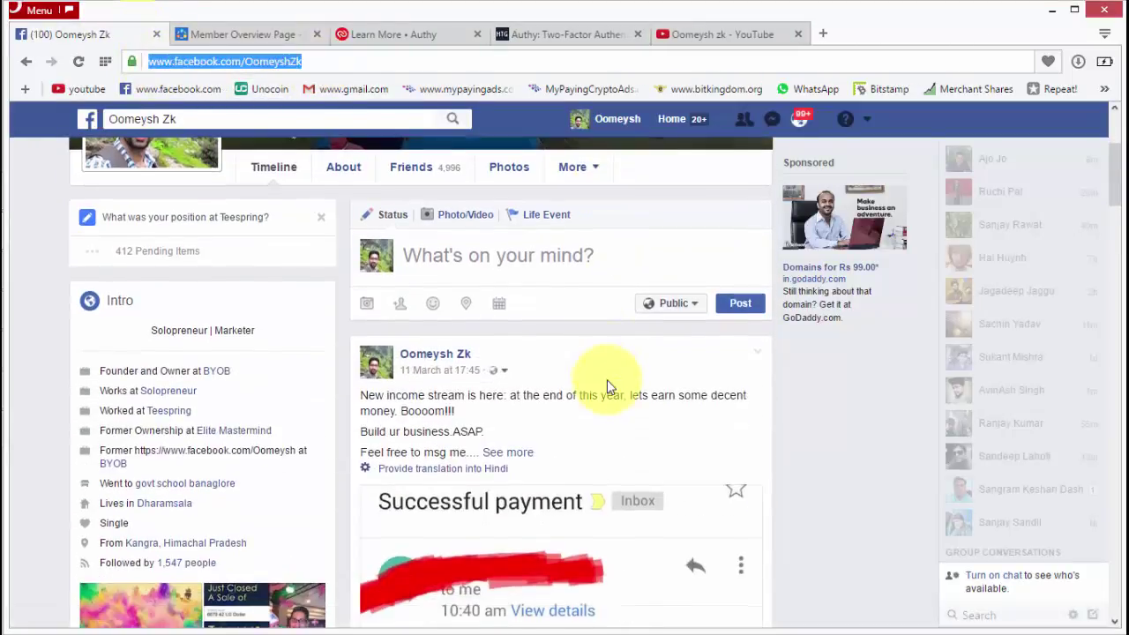
scroll(607, 386, "down", 3)
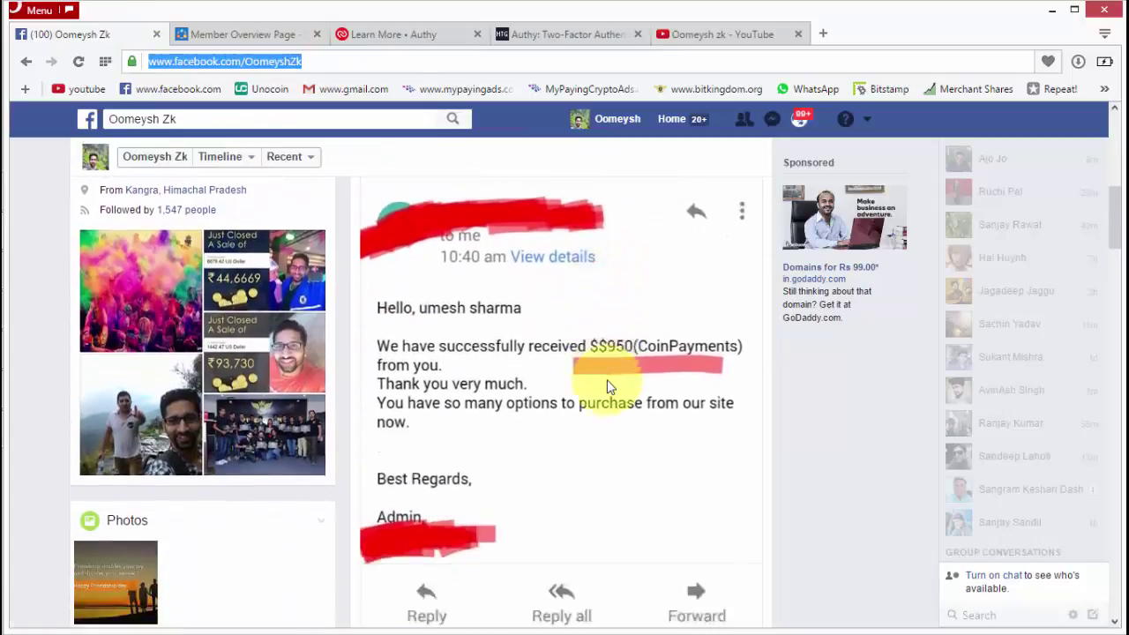
scroll(607, 386, "up", 15)
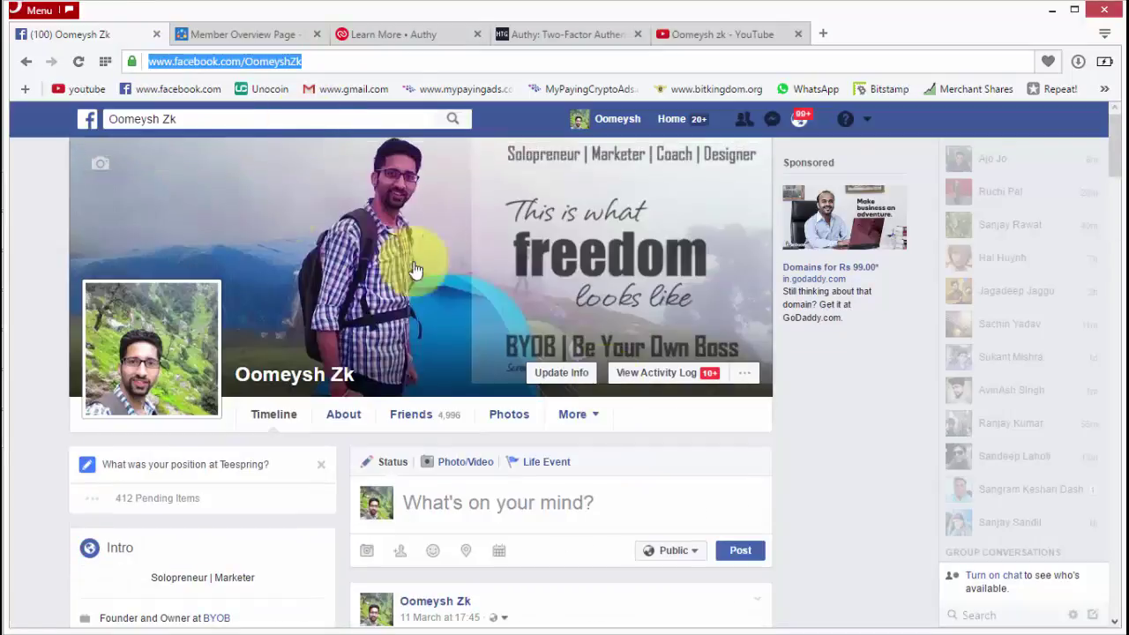
left_click(155, 36)
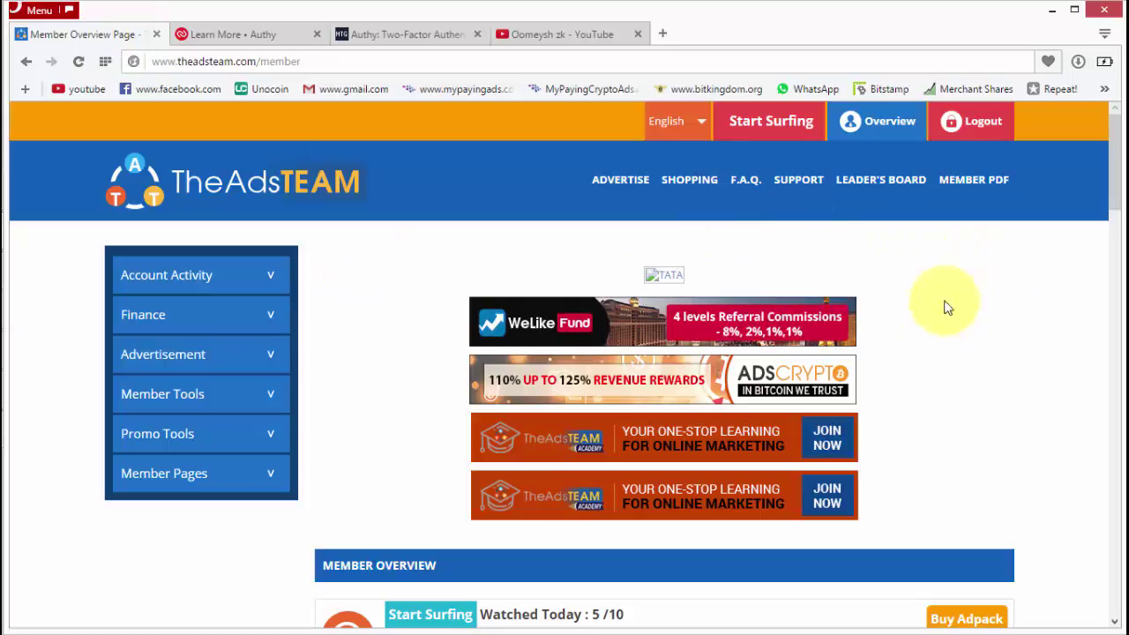
Step: Switch to the YouTube channel and scroll through its page, selecting the channel address
left_click(574, 37)
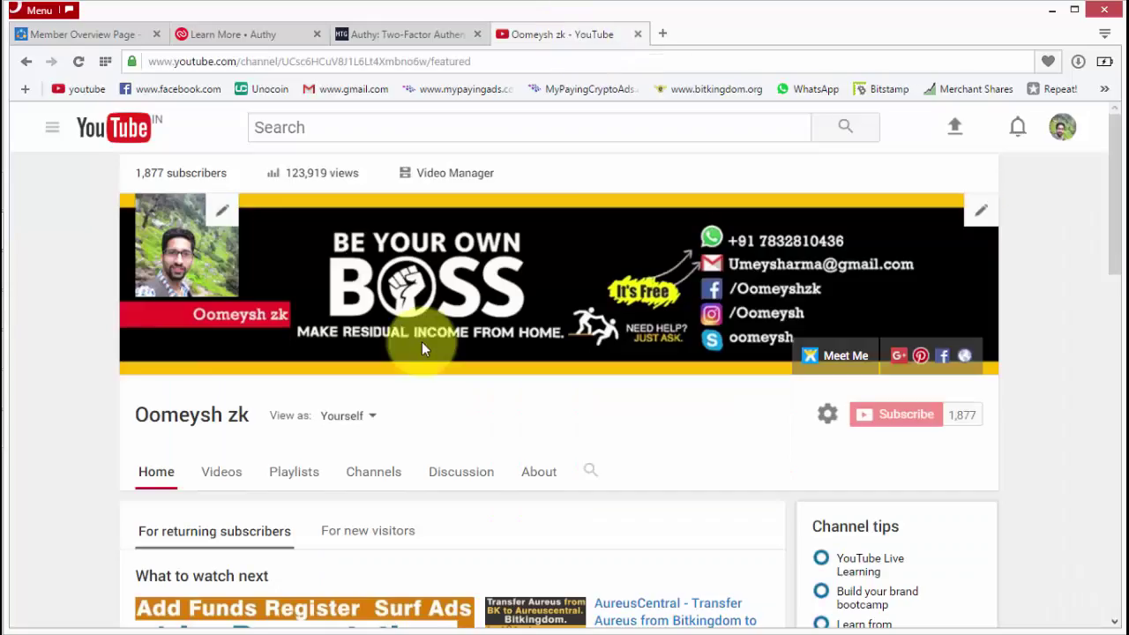
scroll(421, 344, "down", 2)
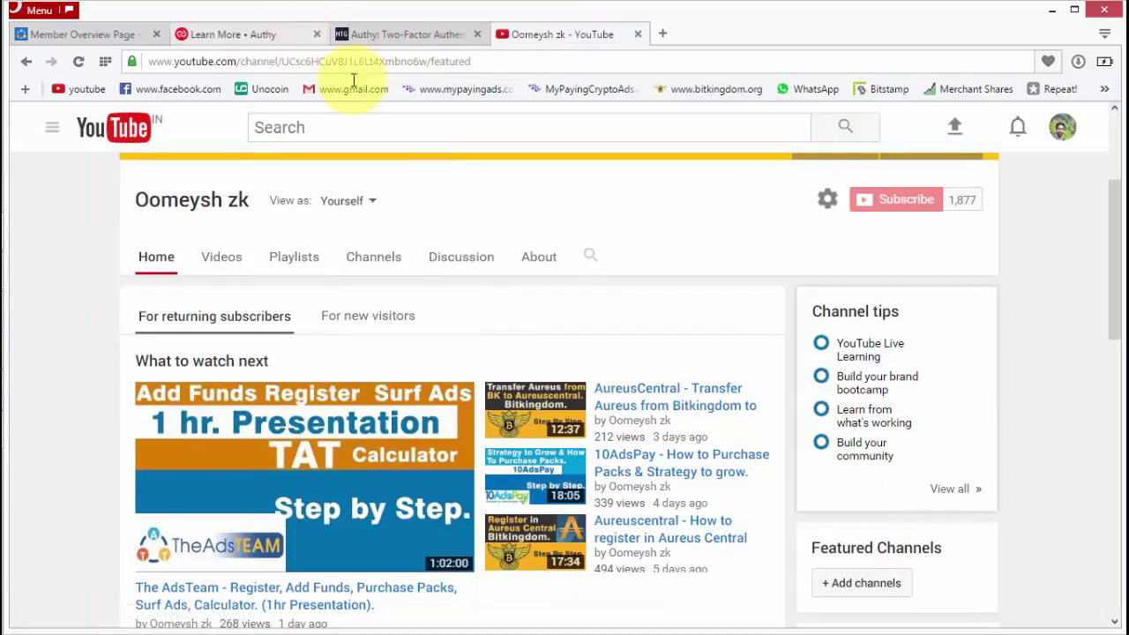
scroll(397, 415, "up", 1)
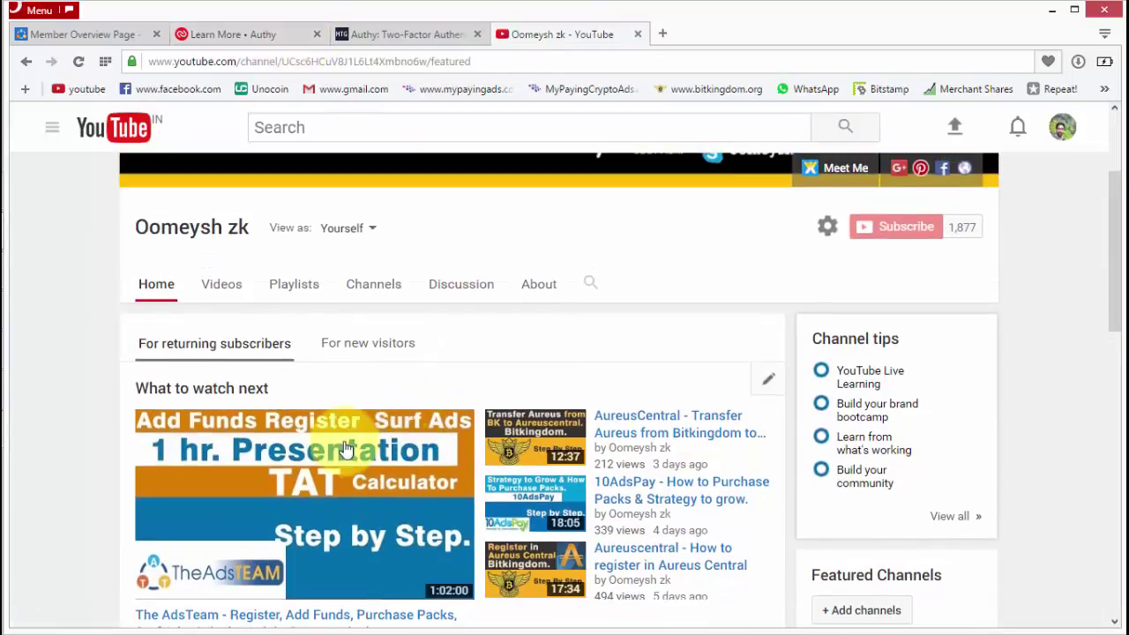
scroll(365, 454, "up", 2)
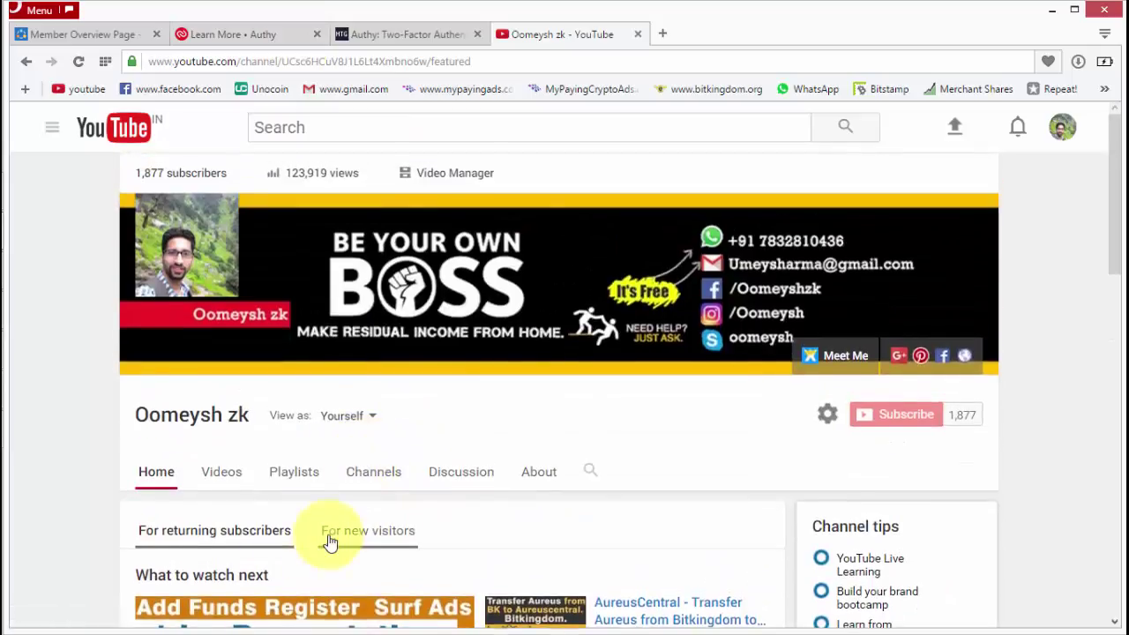
scroll(344, 529, "down", 2)
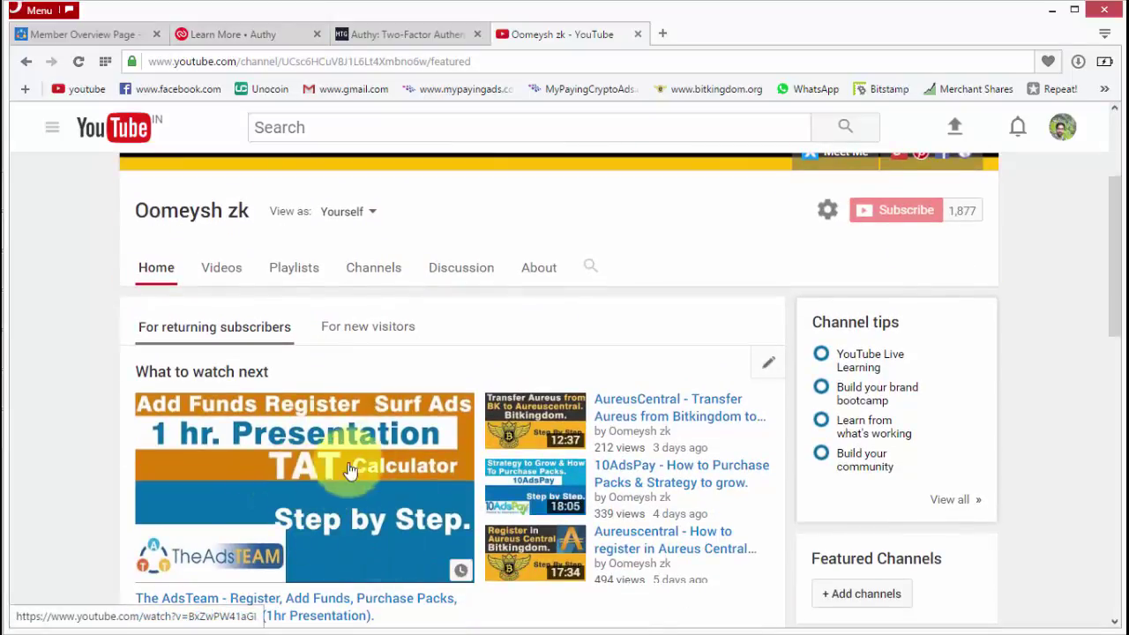
scroll(363, 466, "up", 3)
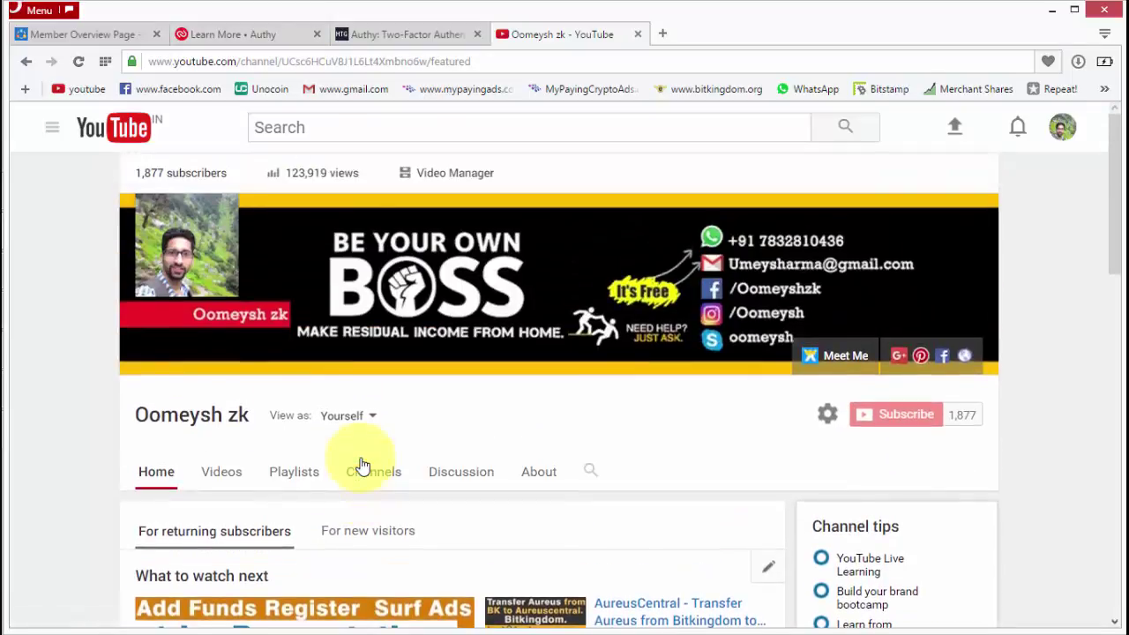
left_click(346, 61)
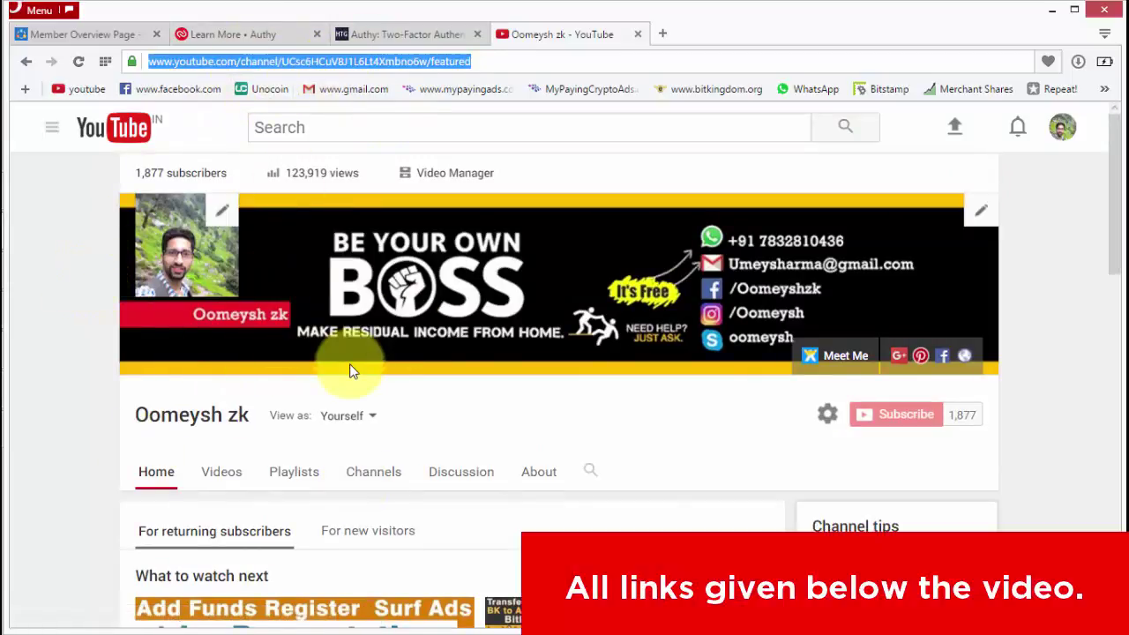
scroll(350, 370, "down", 3)
scroll(328, 448, "up", 3)
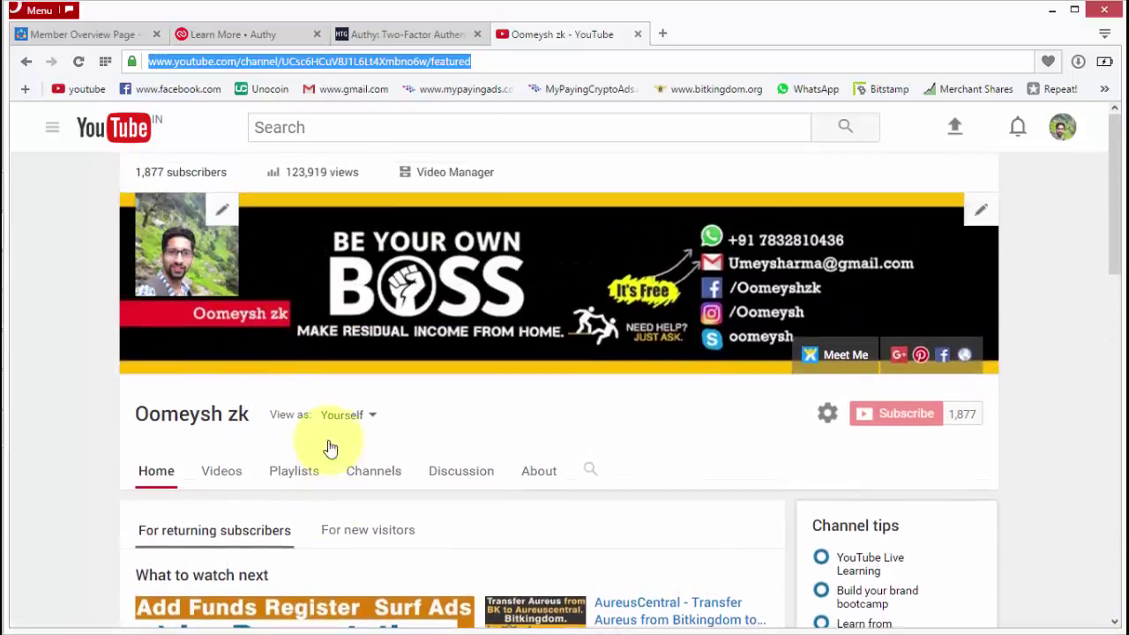
Step: Show the channel's Playlists page, then close the YouTube tab
left_click(293, 484)
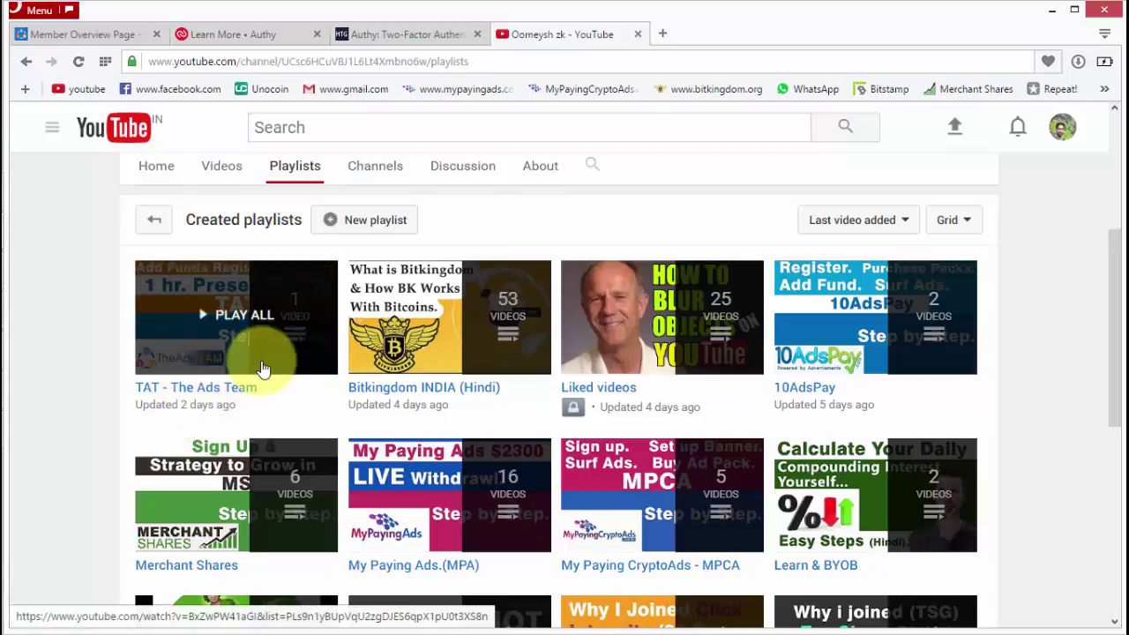
scroll(655, 112, "up", 4)
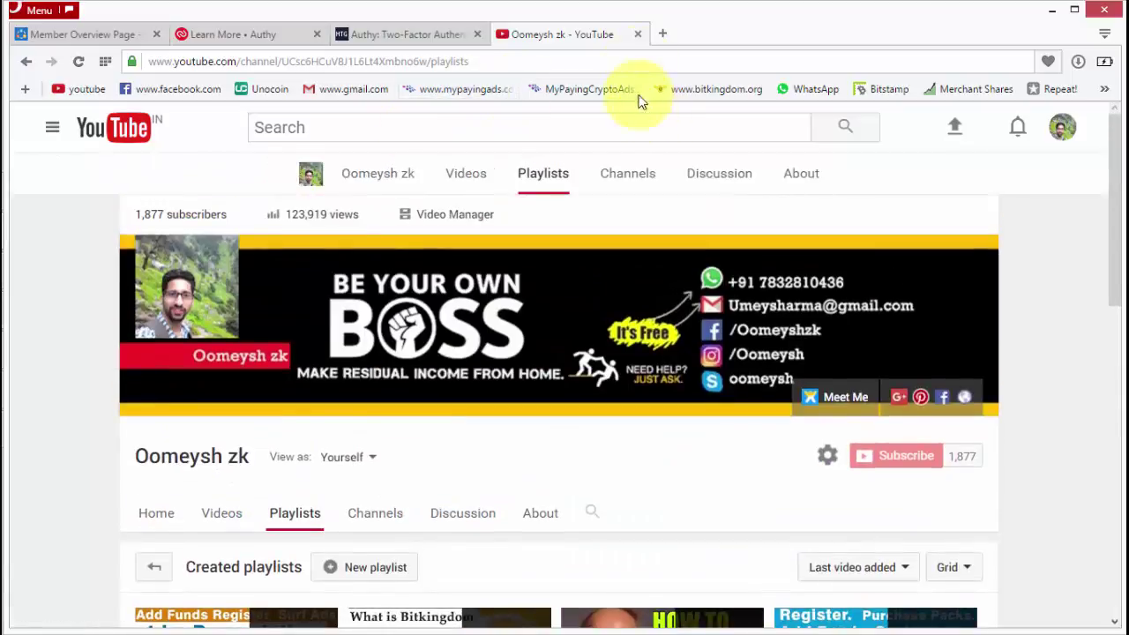
left_click_drag(485, 61, 153, 52)
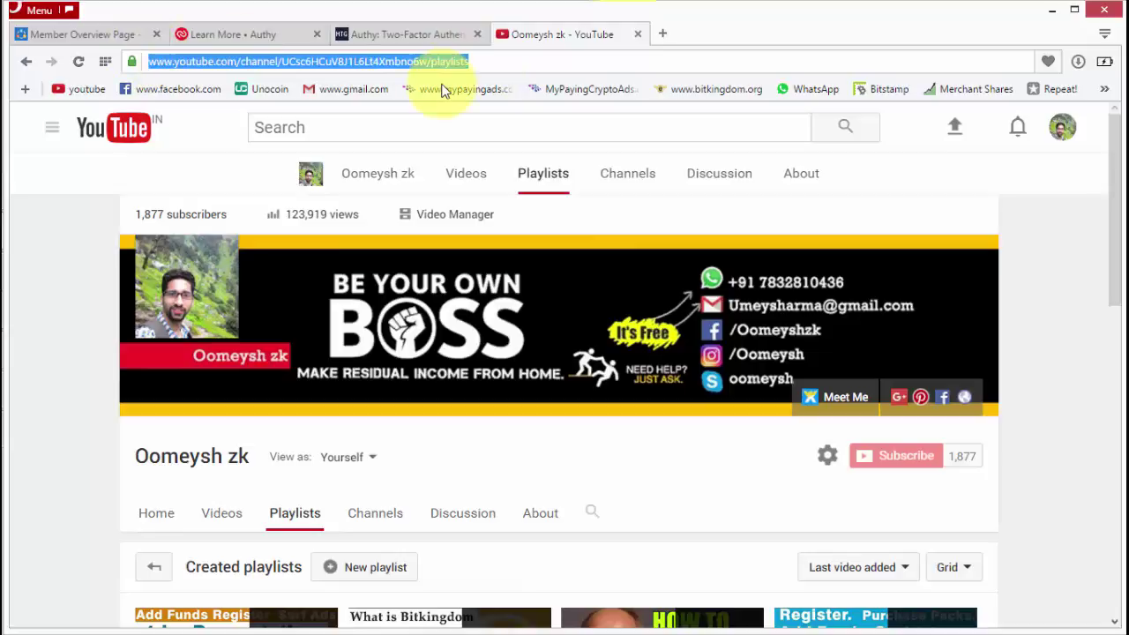
left_click(640, 36)
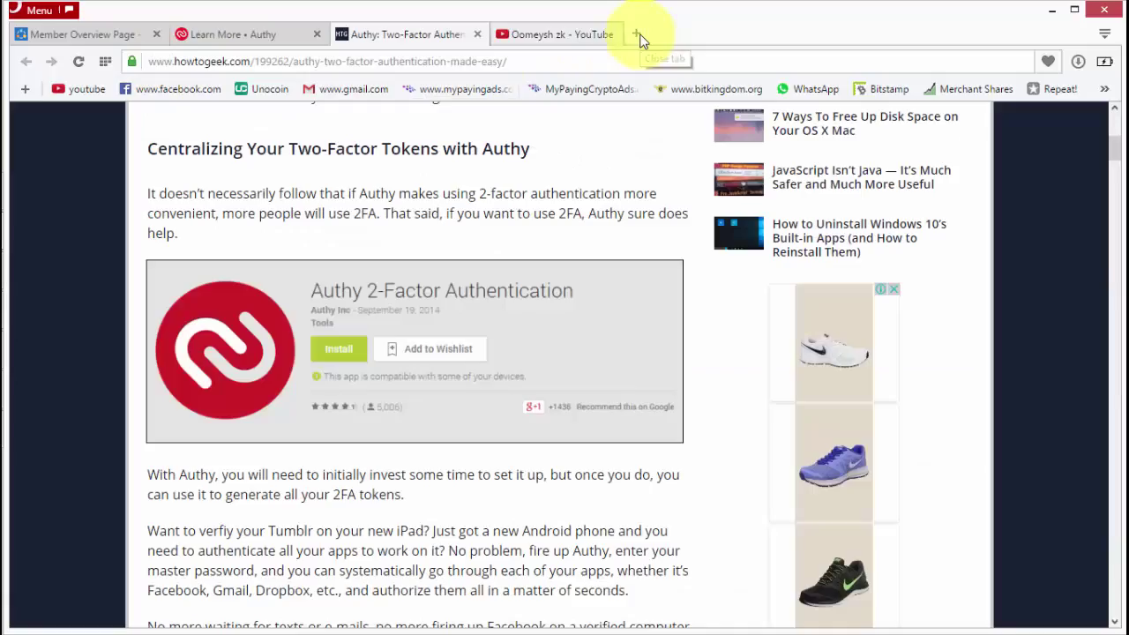
Step: Return to the Member Overview tab and expand Account Activity in the sidebar
left_click(136, 37)
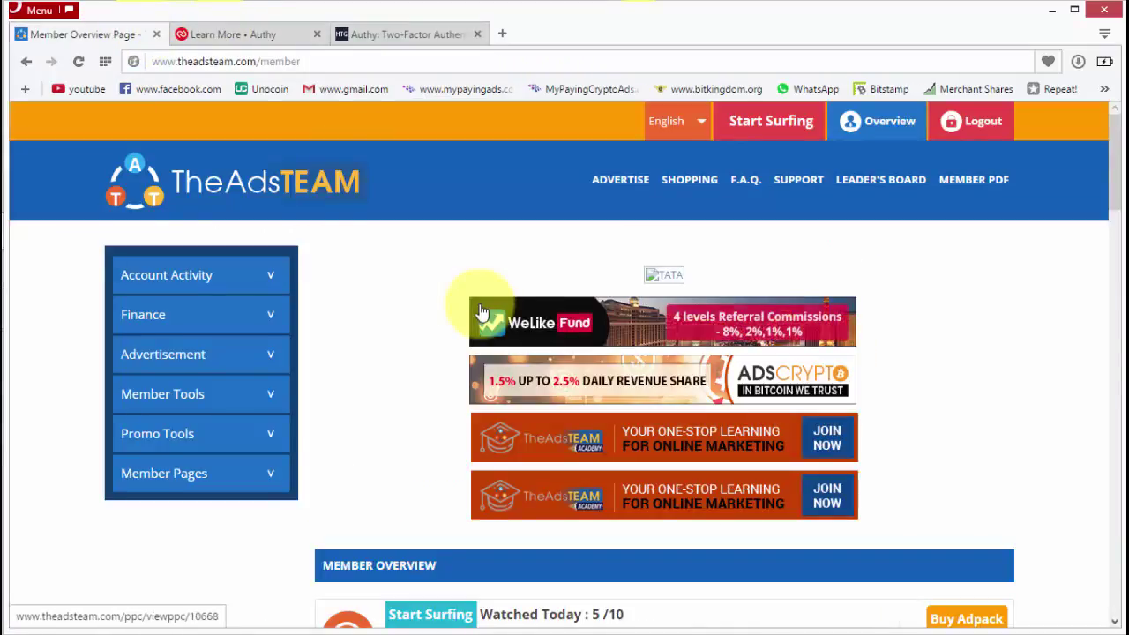
scroll(479, 299, "down", 1)
scroll(441, 305, "up", 1)
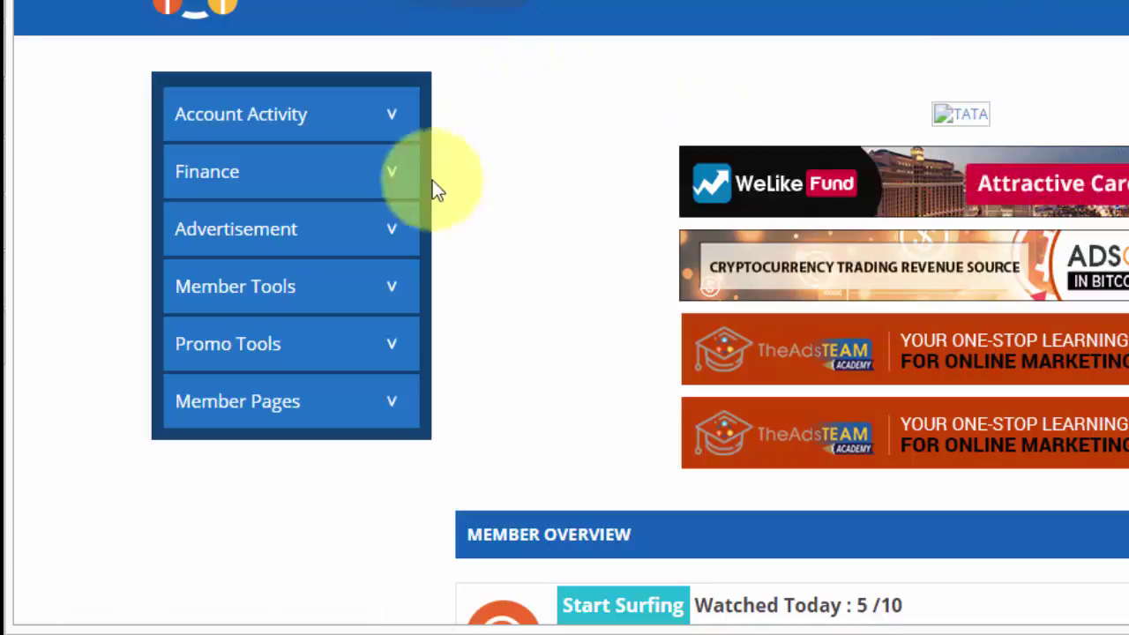
left_click(365, 124)
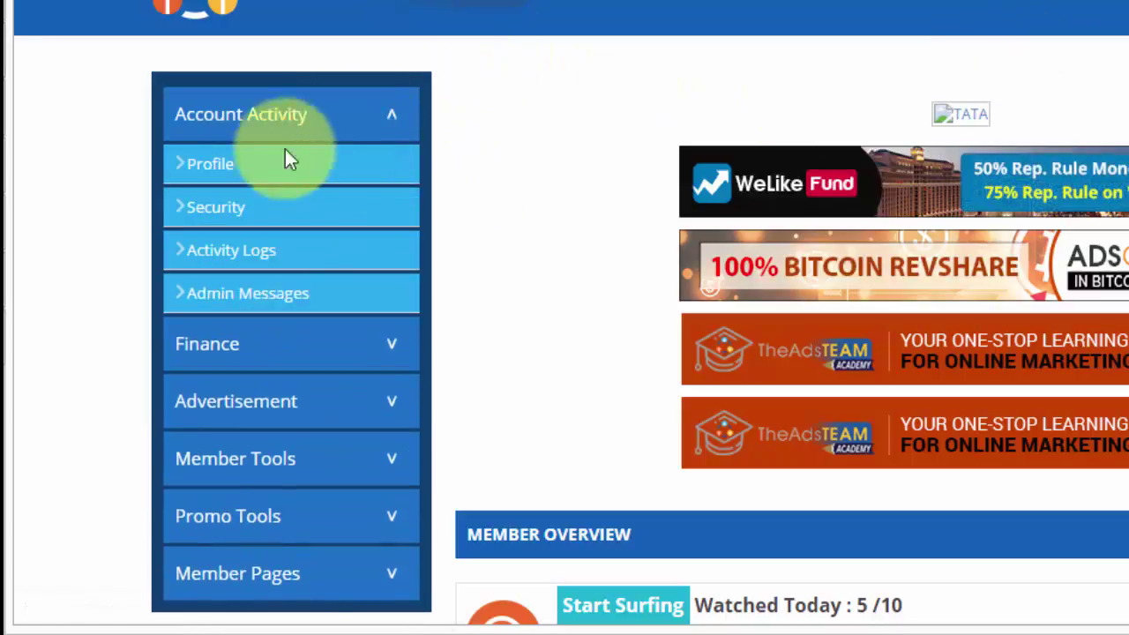
Step: Open the Security settings page and locate the Two Step Verification section
left_click(218, 208)
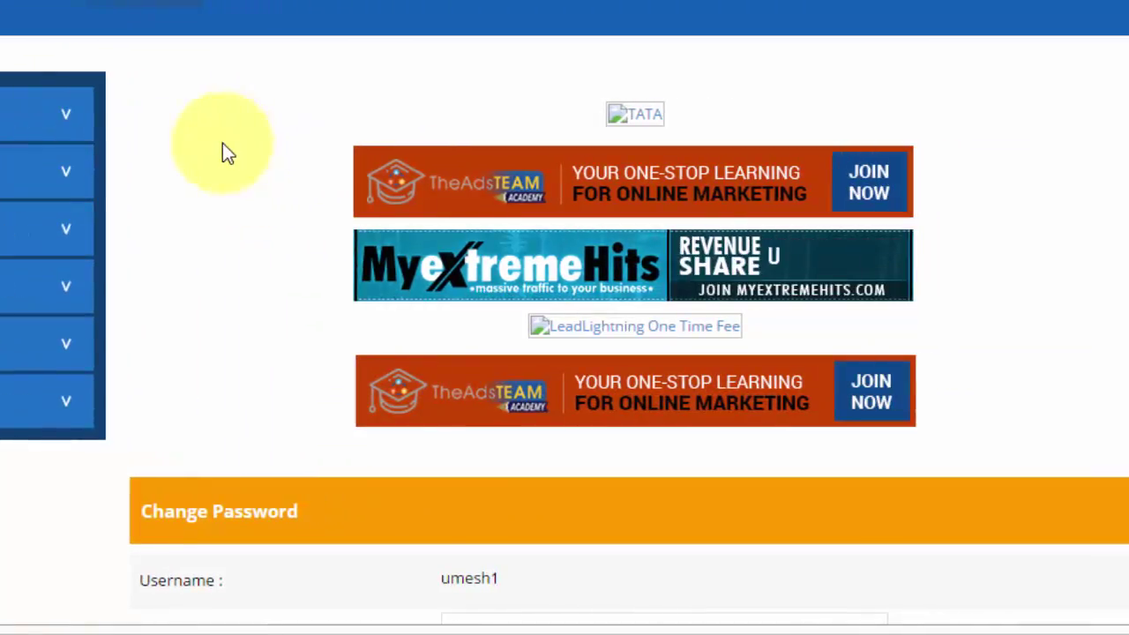
scroll(119, 141, "down", 3)
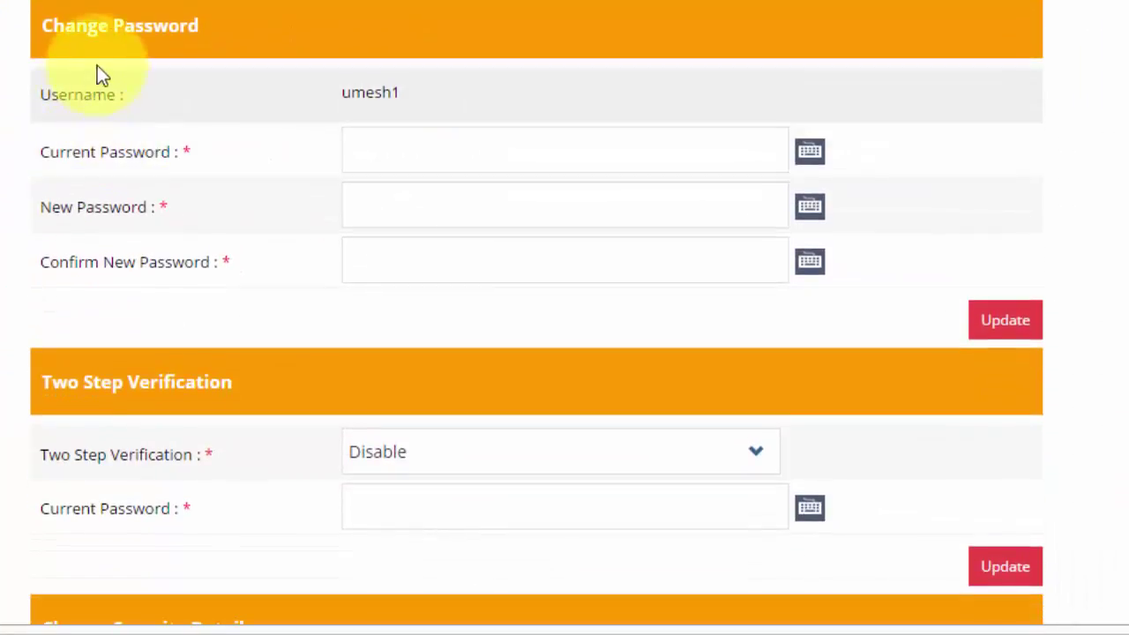
scroll(185, 92, "down", 2)
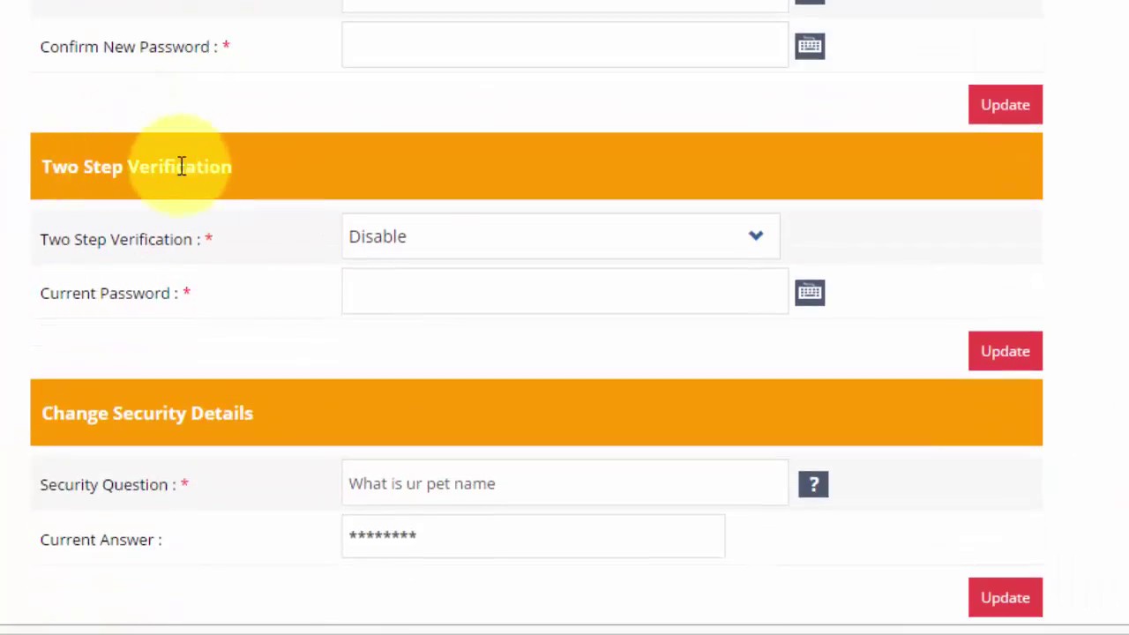
left_click_drag(45, 164, 248, 157)
left_click(242, 287)
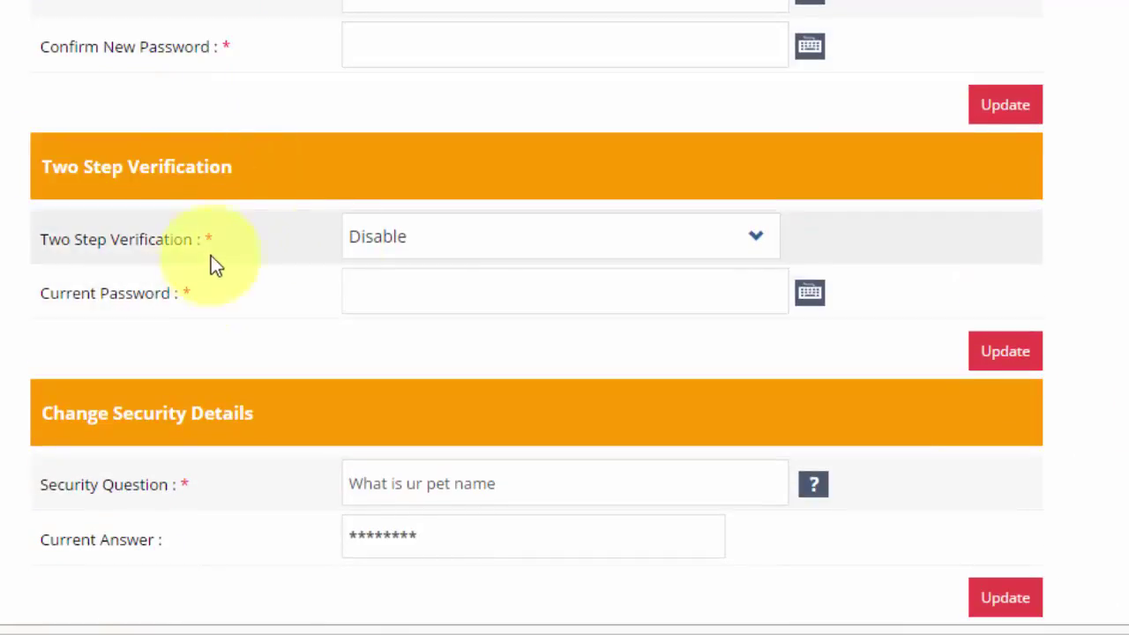
Step: Change Two Step Verification from Disable to Google Authentication and open its method choices
scroll(362, 237, "down", 1)
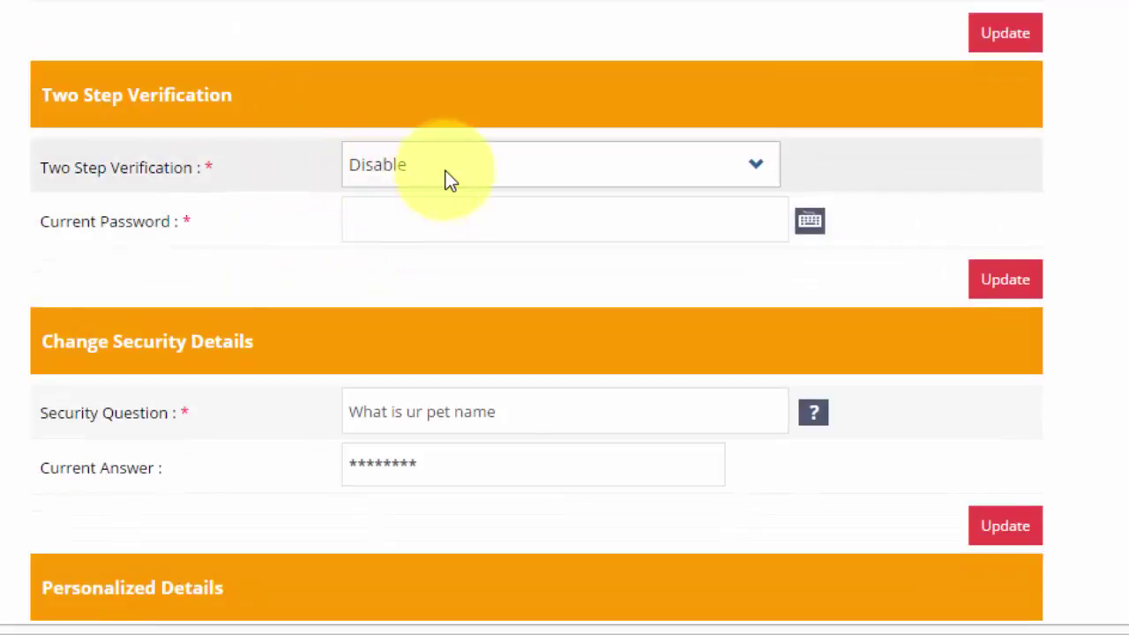
left_click(400, 169)
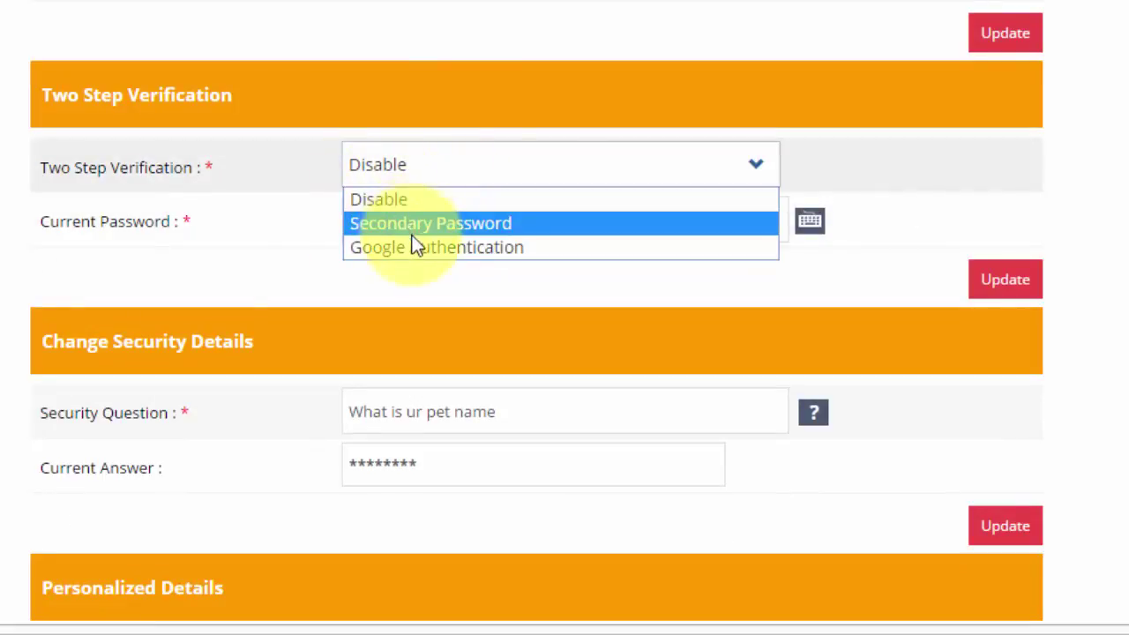
left_click(508, 248)
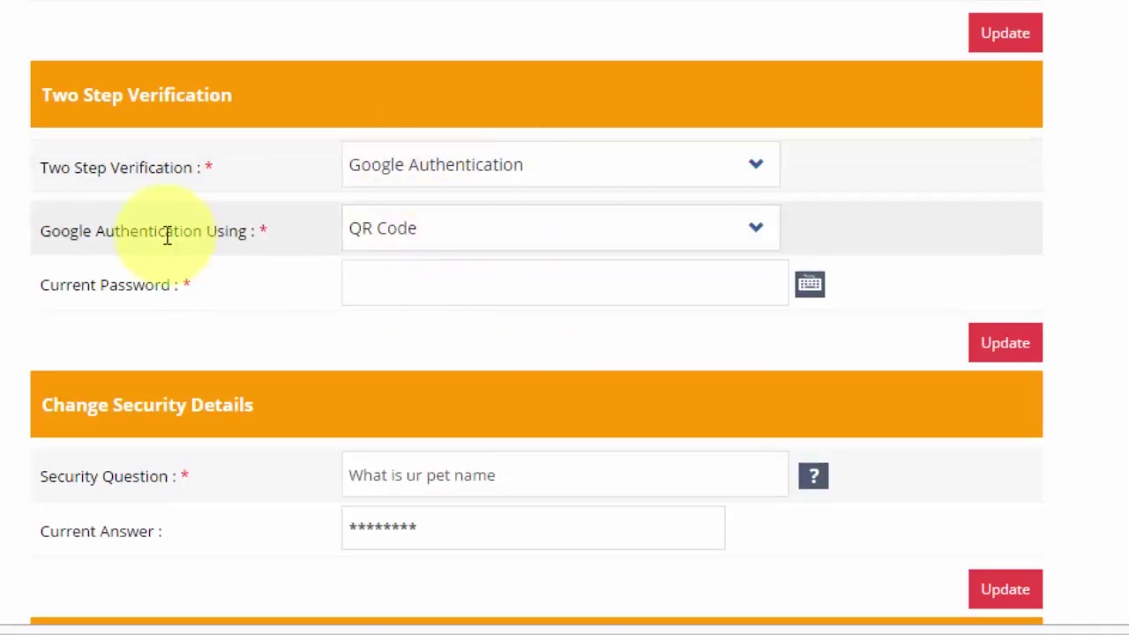
left_click_drag(48, 232, 250, 239)
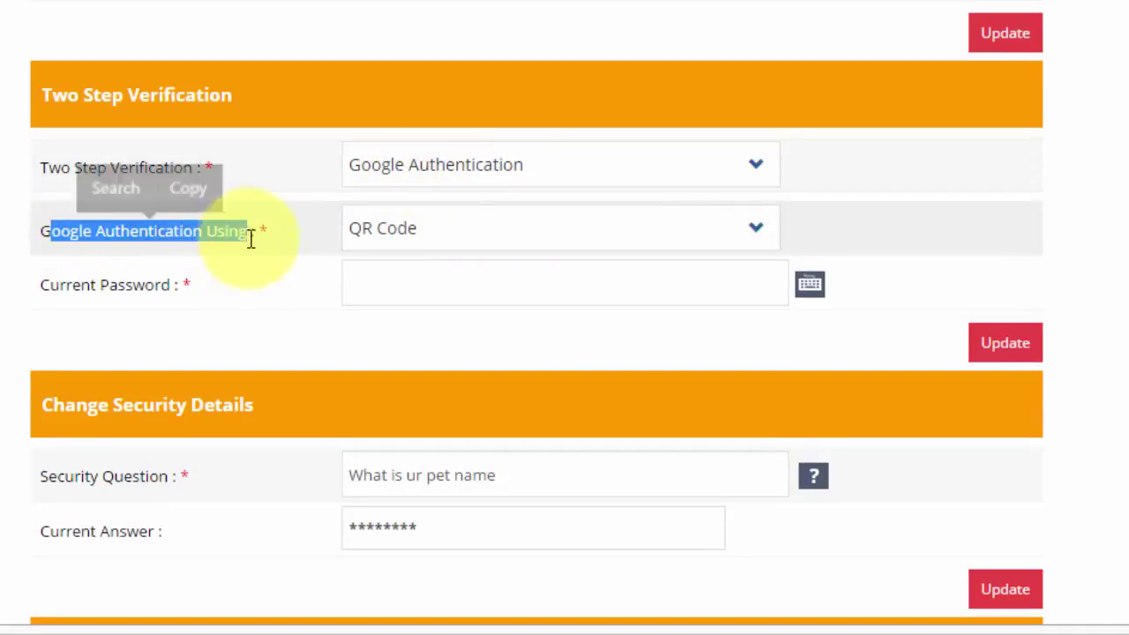
left_click(295, 247)
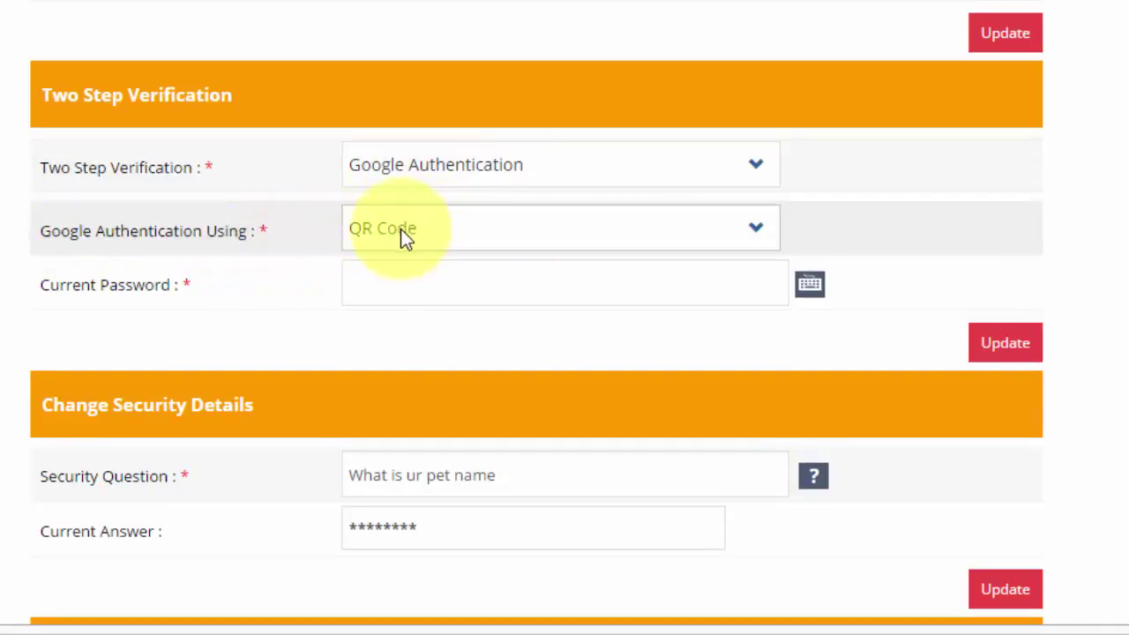
left_click(444, 235)
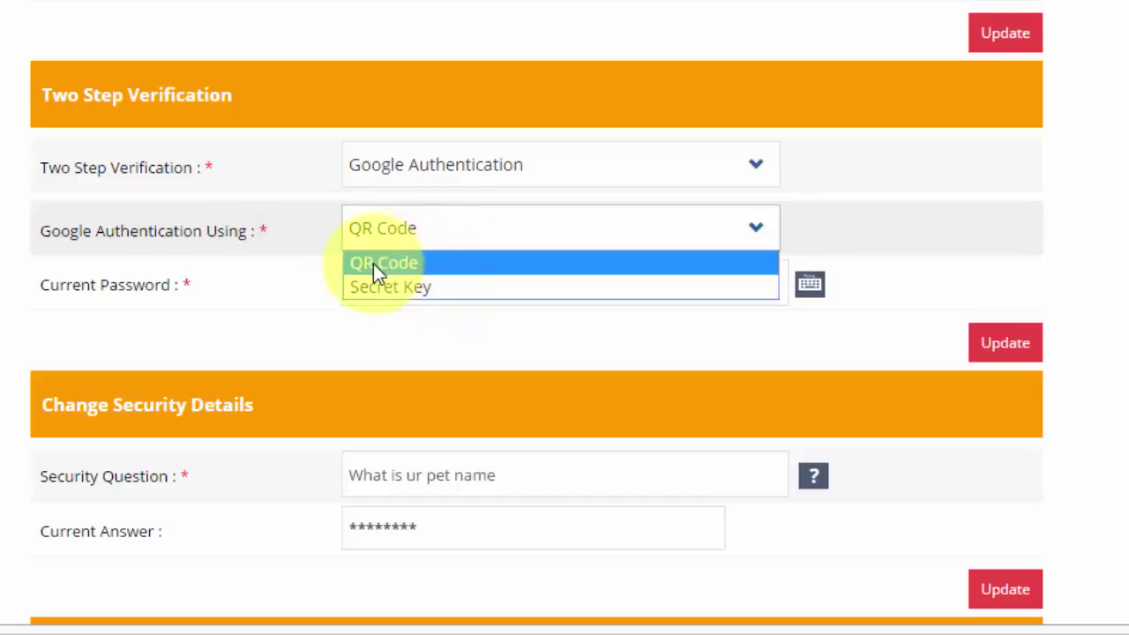
Step: Keep QR Code as the method, enter the current account password, and Update
left_click(414, 263)
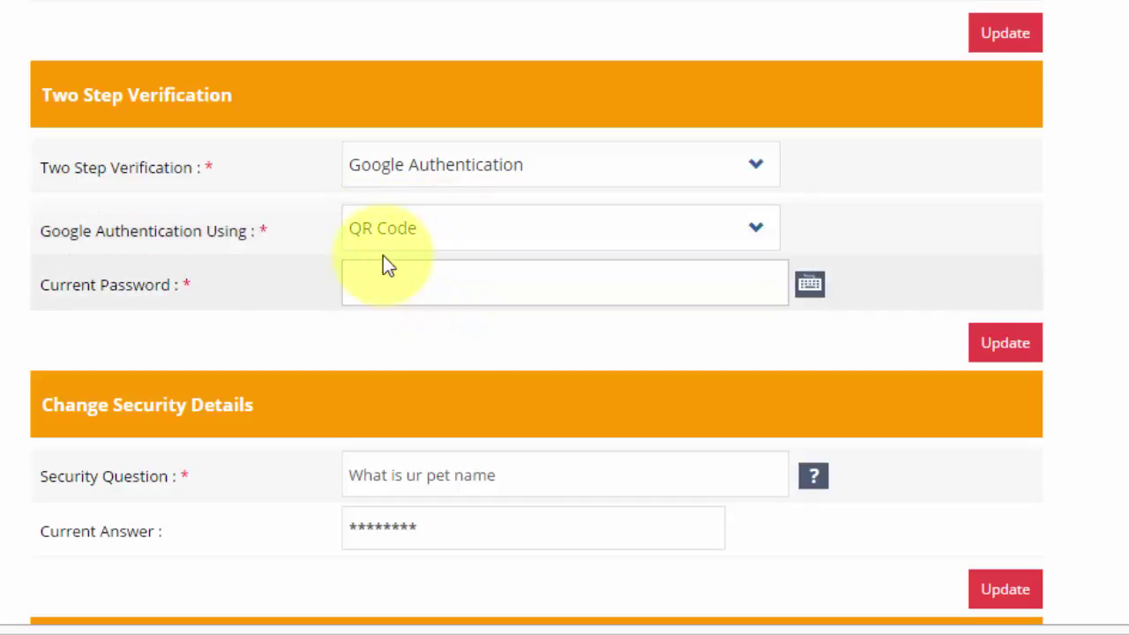
left_click(481, 287)
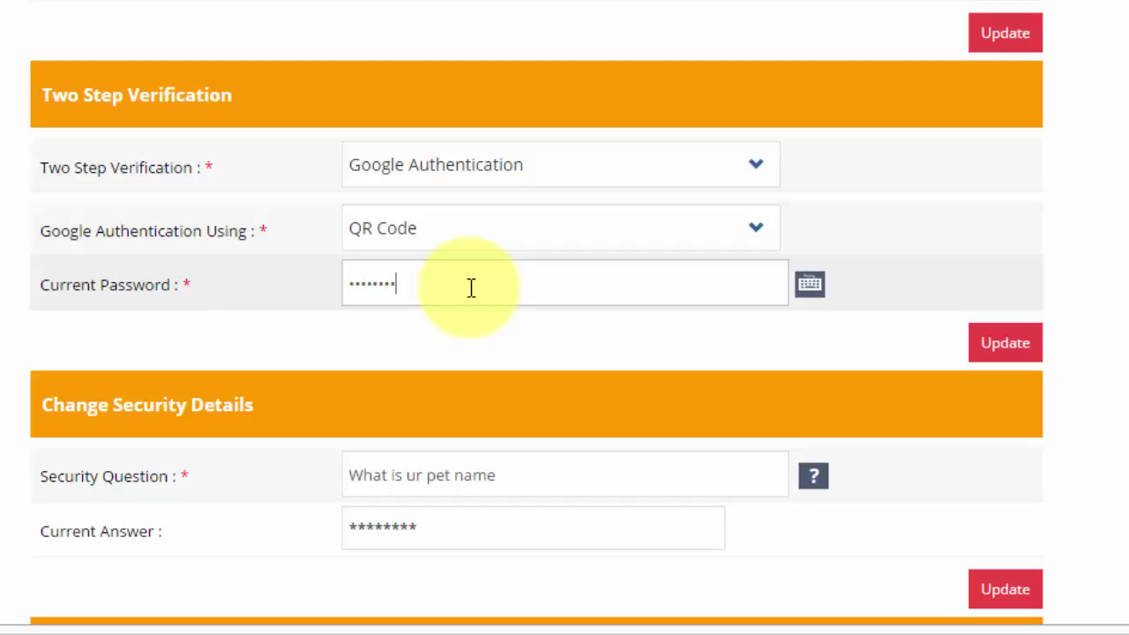
left_click(1004, 351)
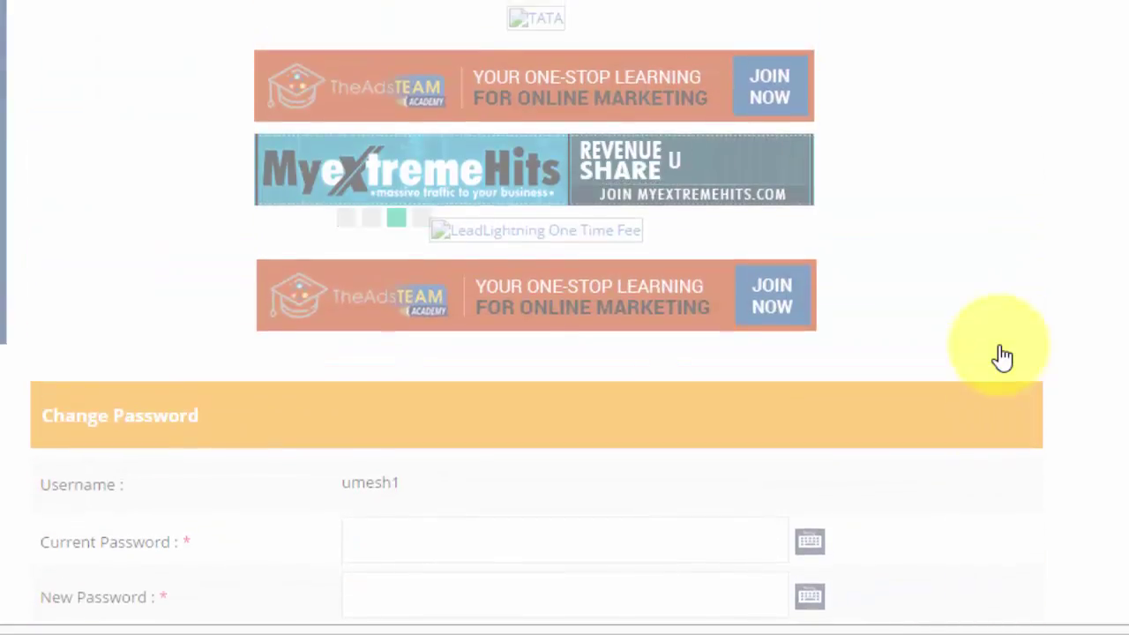
Step: Scroll to the Google Authentication QR code and click into the Enter Code field below it
scroll(1003, 358, "down", 6)
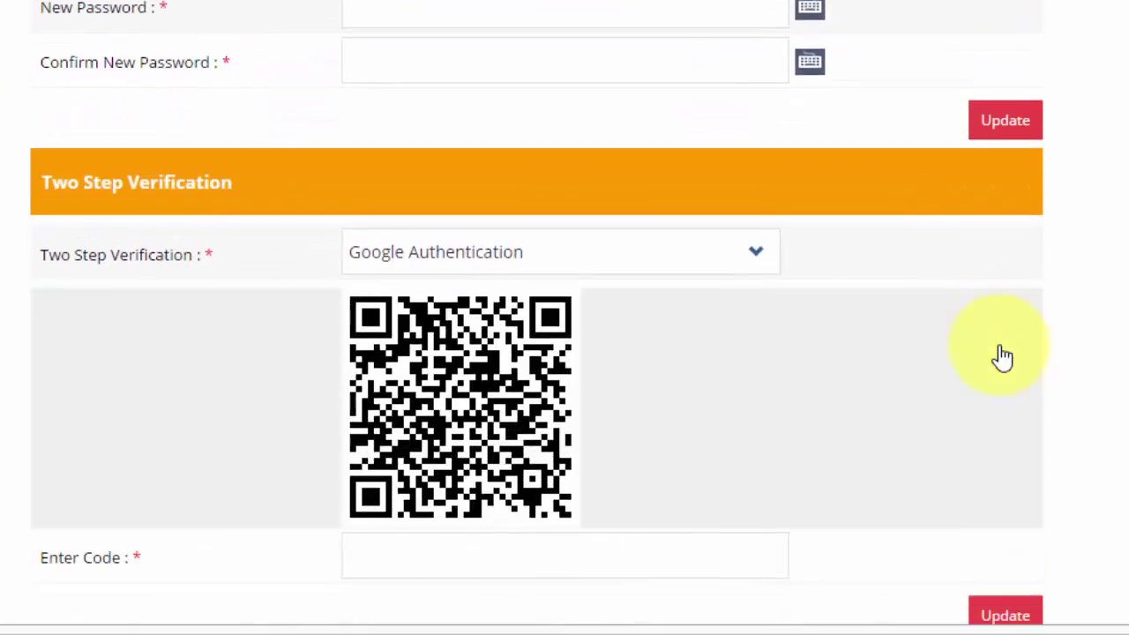
scroll(1003, 358, "down", 1)
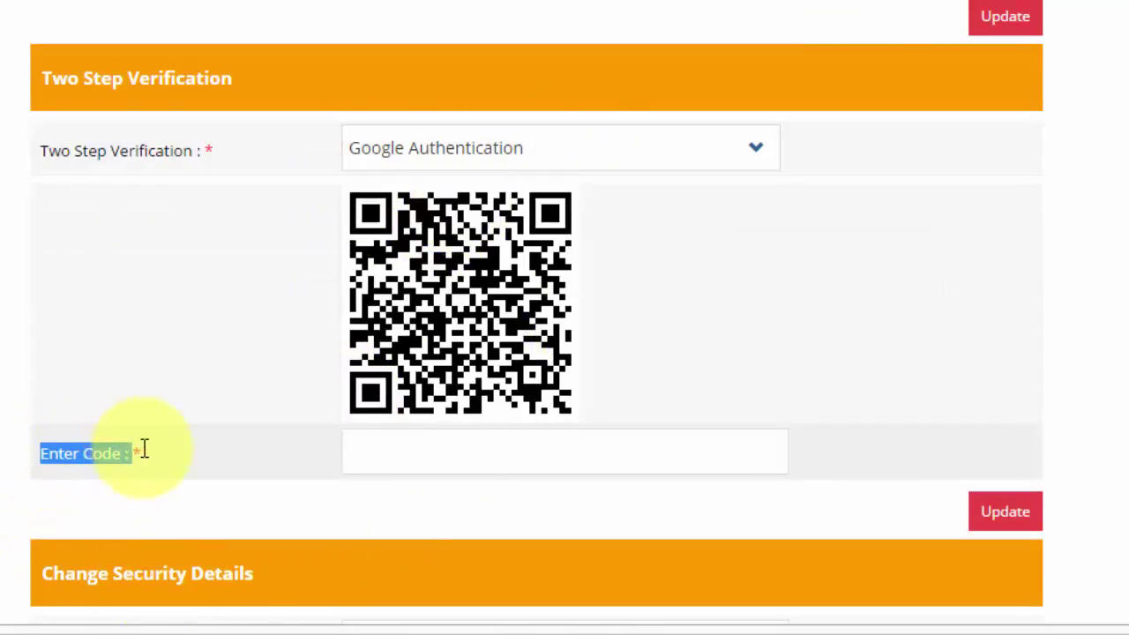
left_click(433, 445)
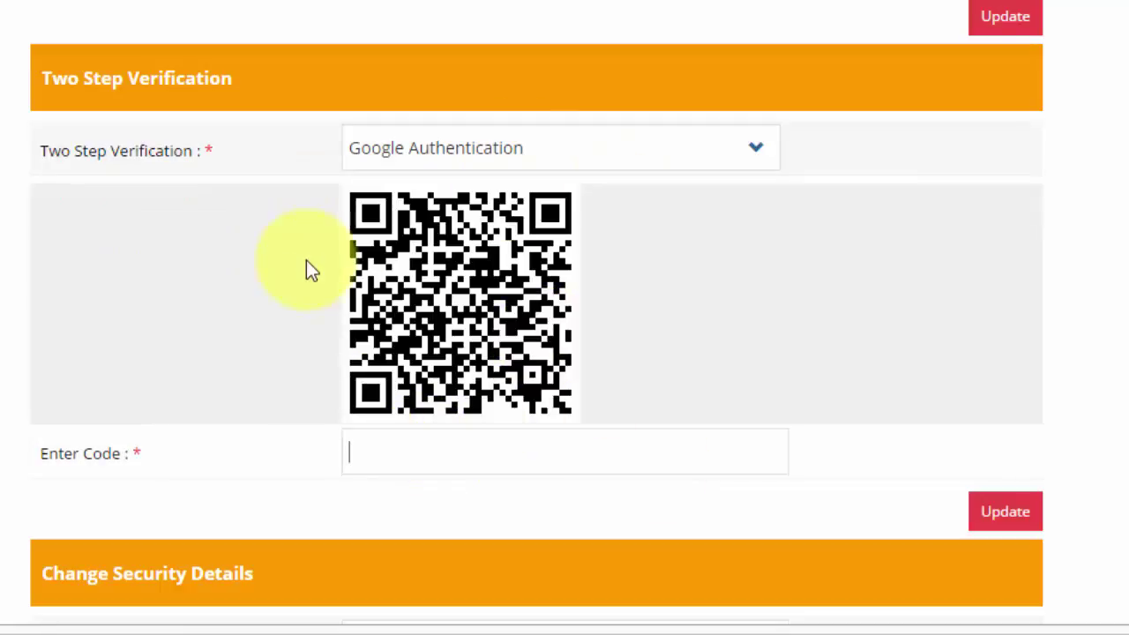
scroll(574, 146, "up", 9)
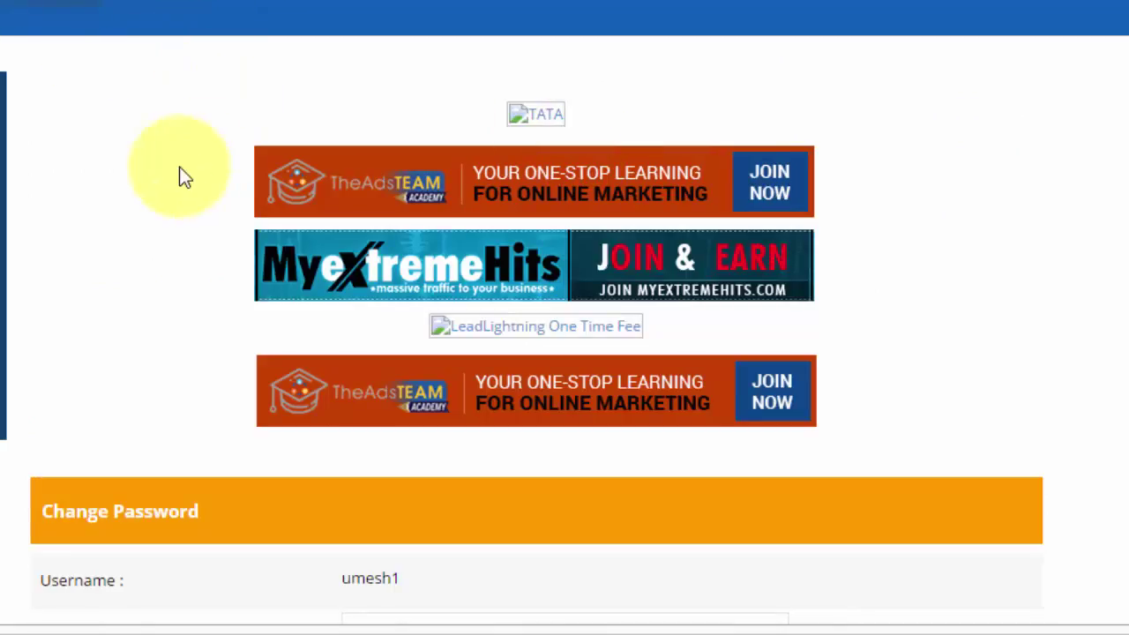
scroll(181, 153, "down", 10)
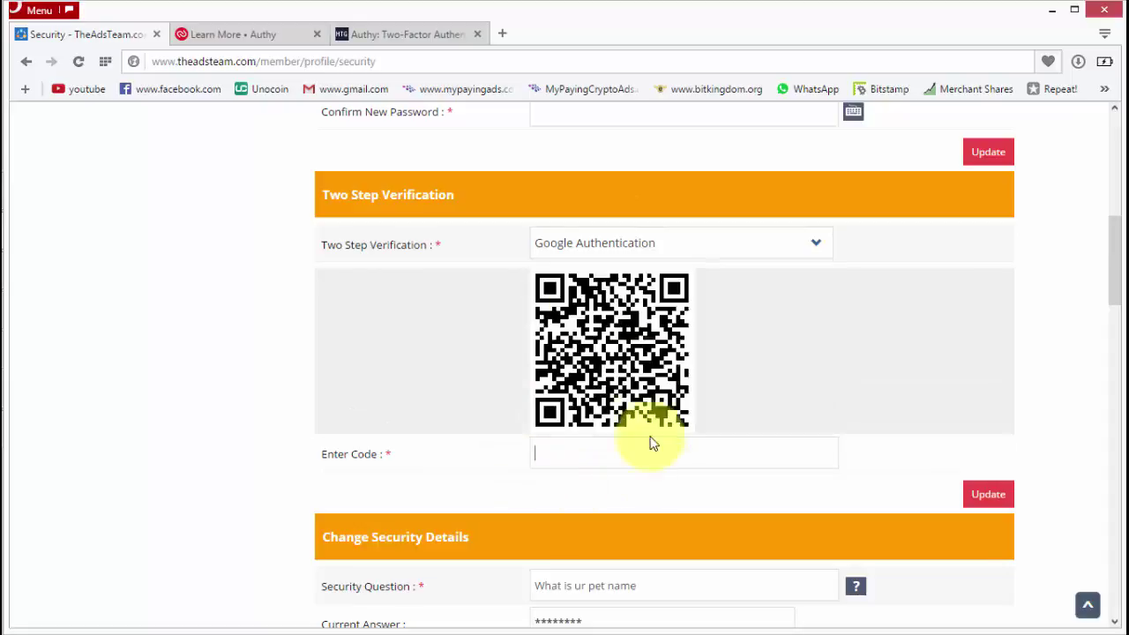
left_click(411, 33)
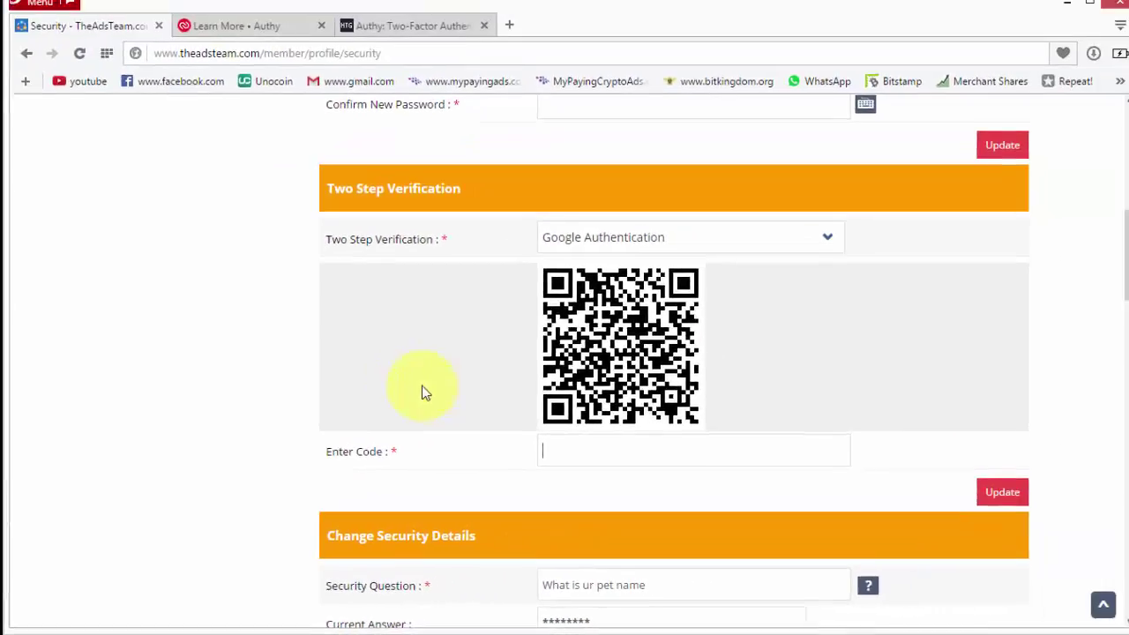
Step: Close the How-To Geek Authy article and play Authy's Google Auth setup video full screen
left_click(407, 34)
left_click(477, 34)
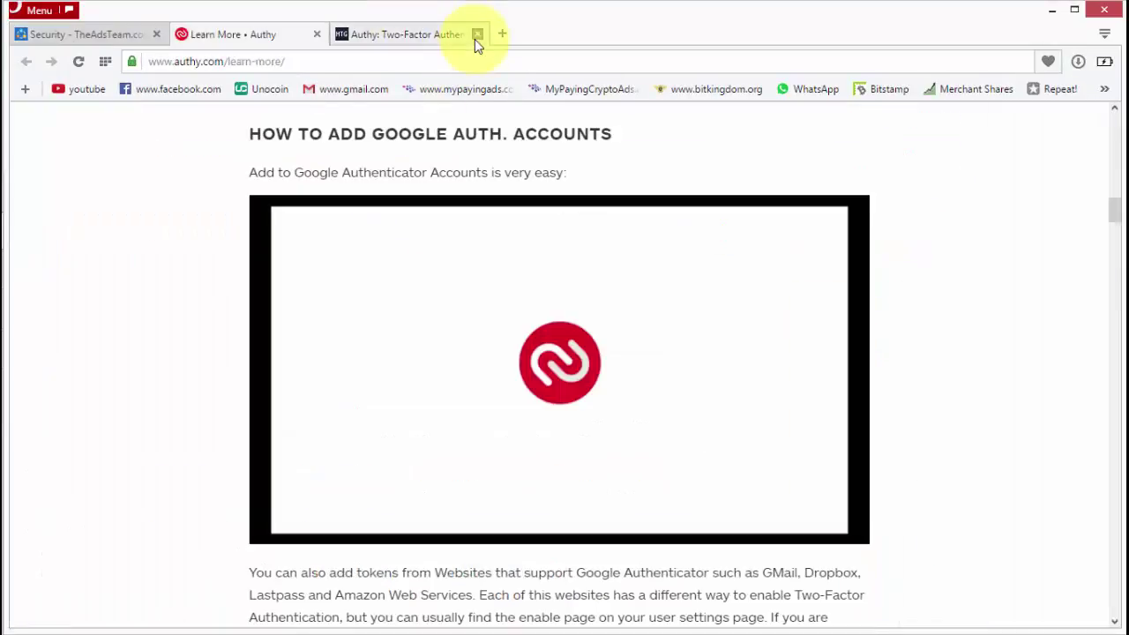
mouse_move(771, 365)
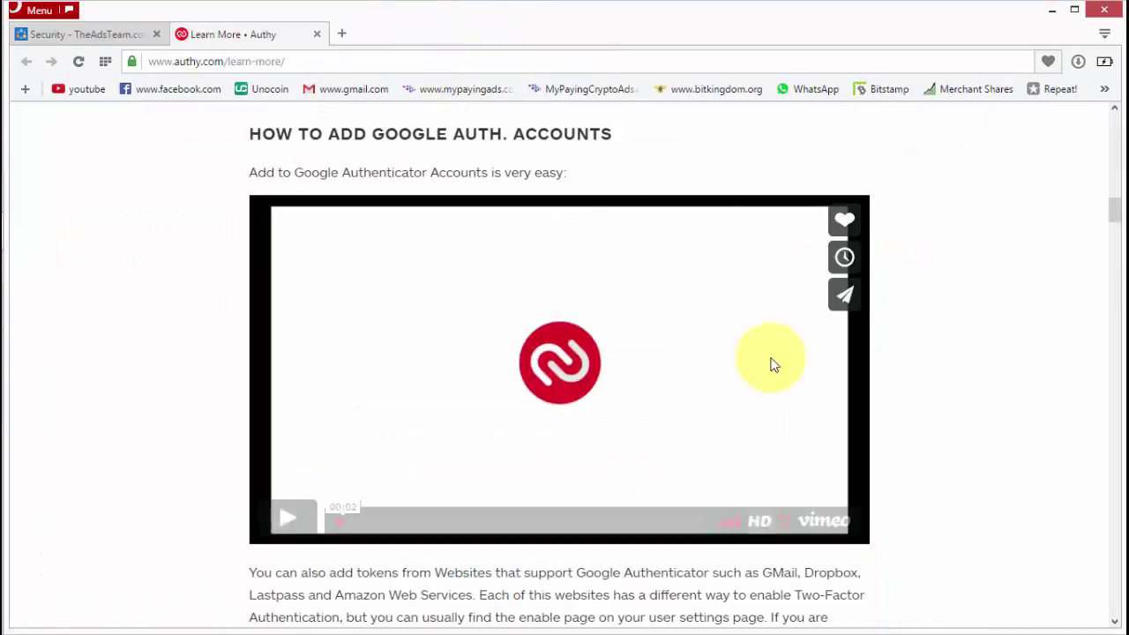
left_click(786, 527)
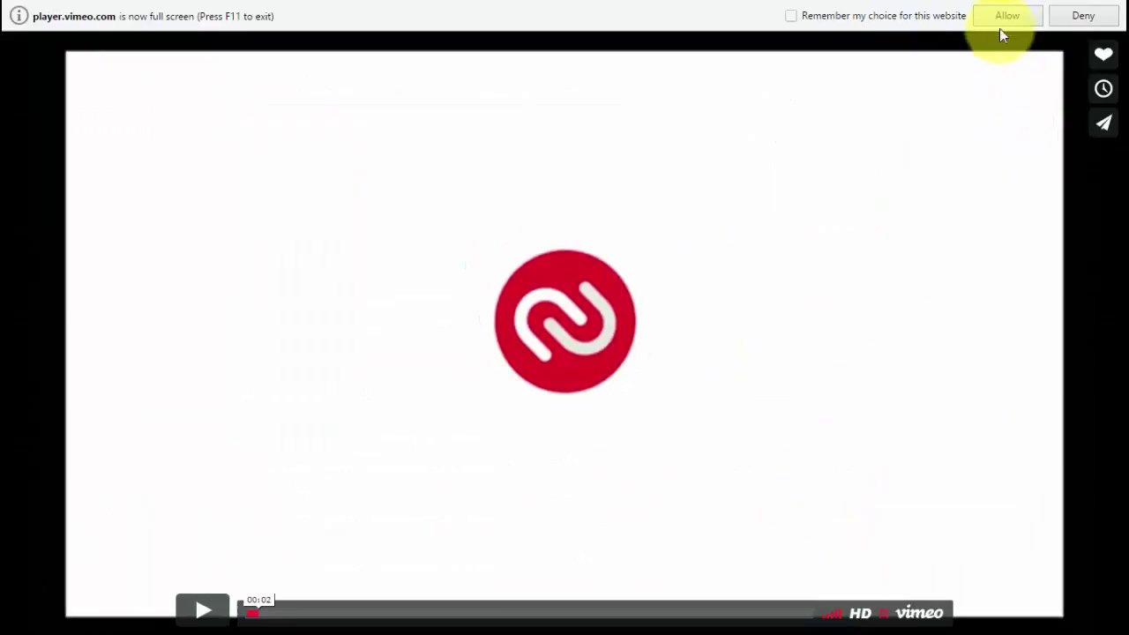
left_click(1006, 18)
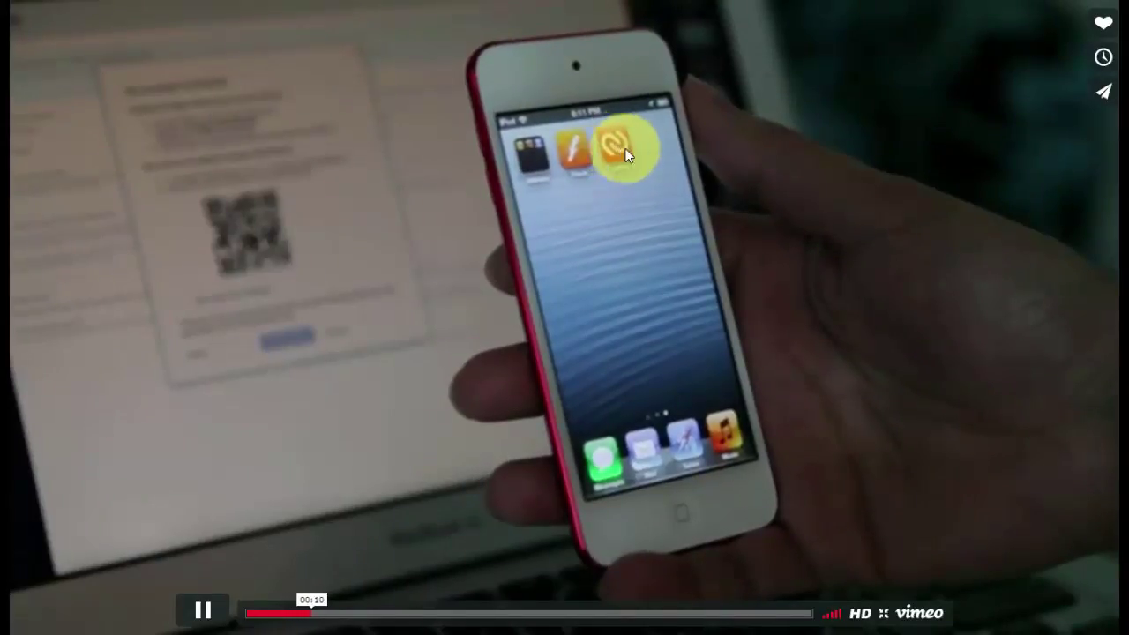
Step: Skip to 00:21, pause at 00:31 and 00:58, rewind to about 00:56, then exit full screen
left_click(380, 612)
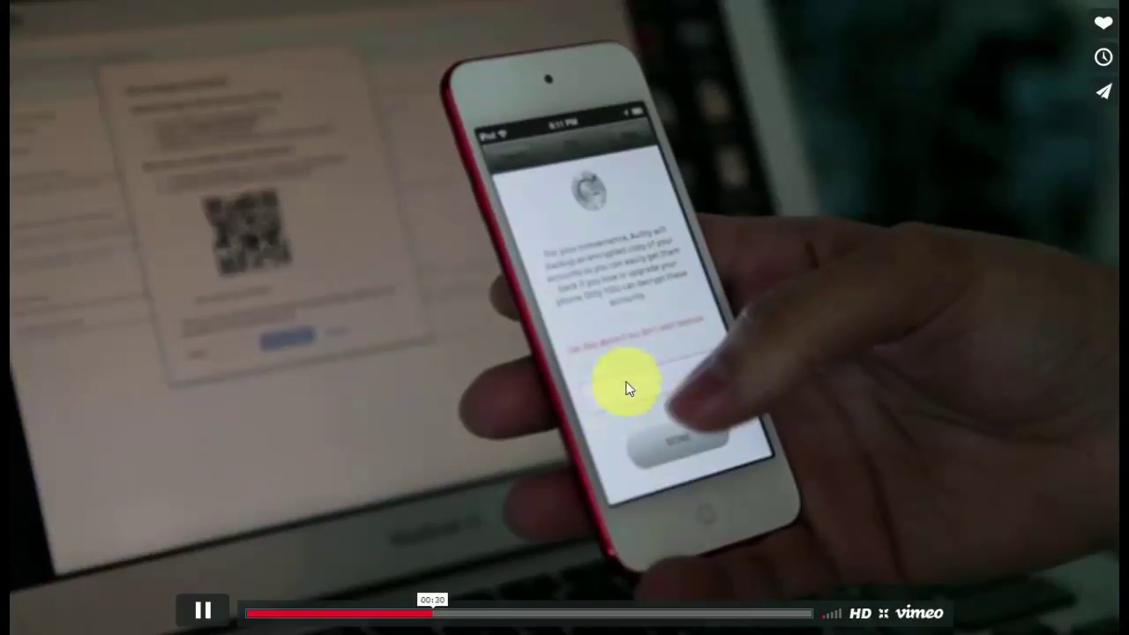
left_click(211, 611)
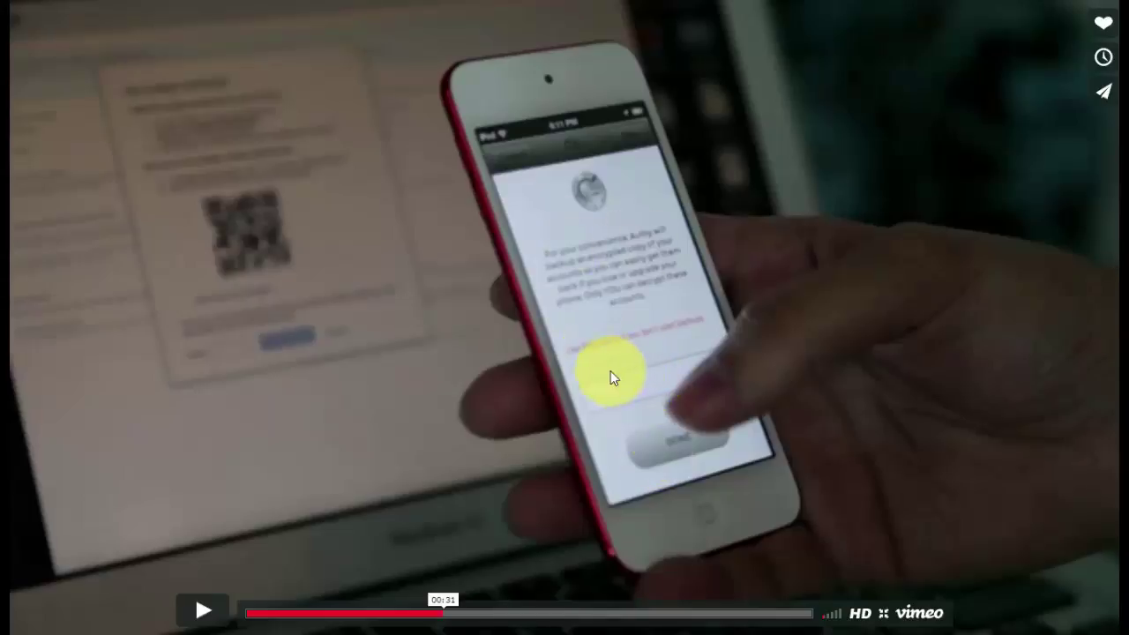
left_click(205, 612)
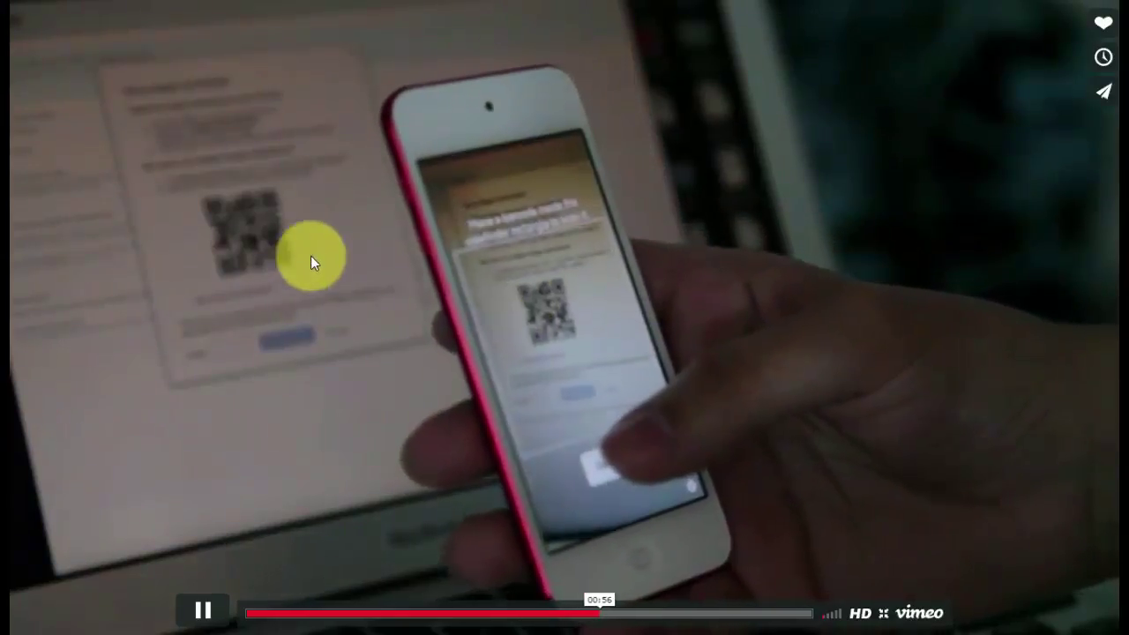
left_click(202, 610)
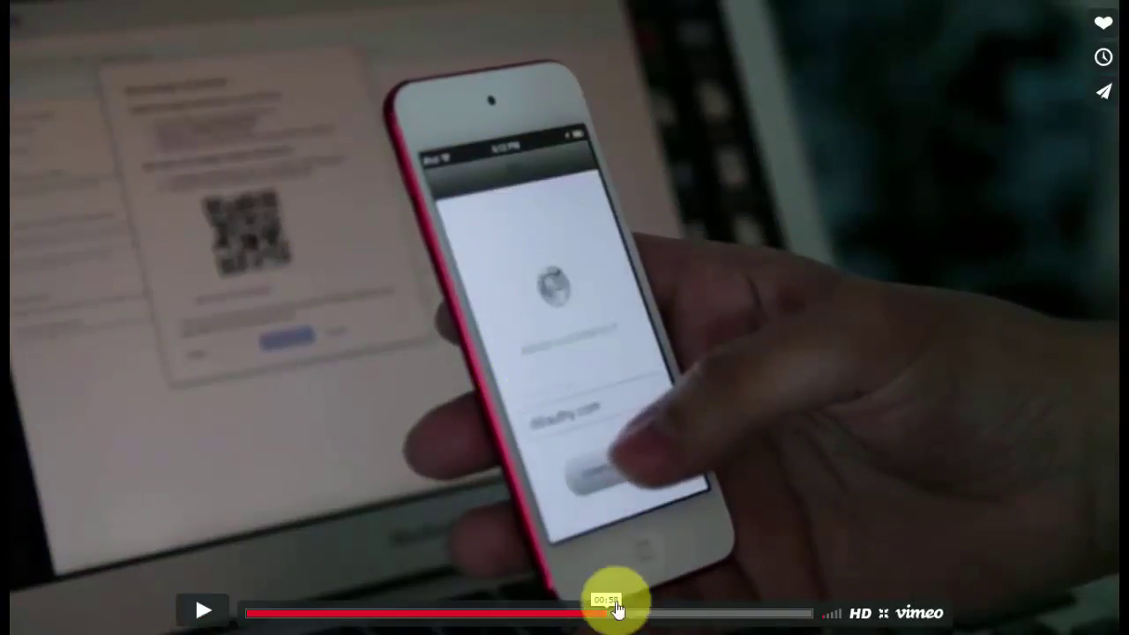
left_click(591, 609)
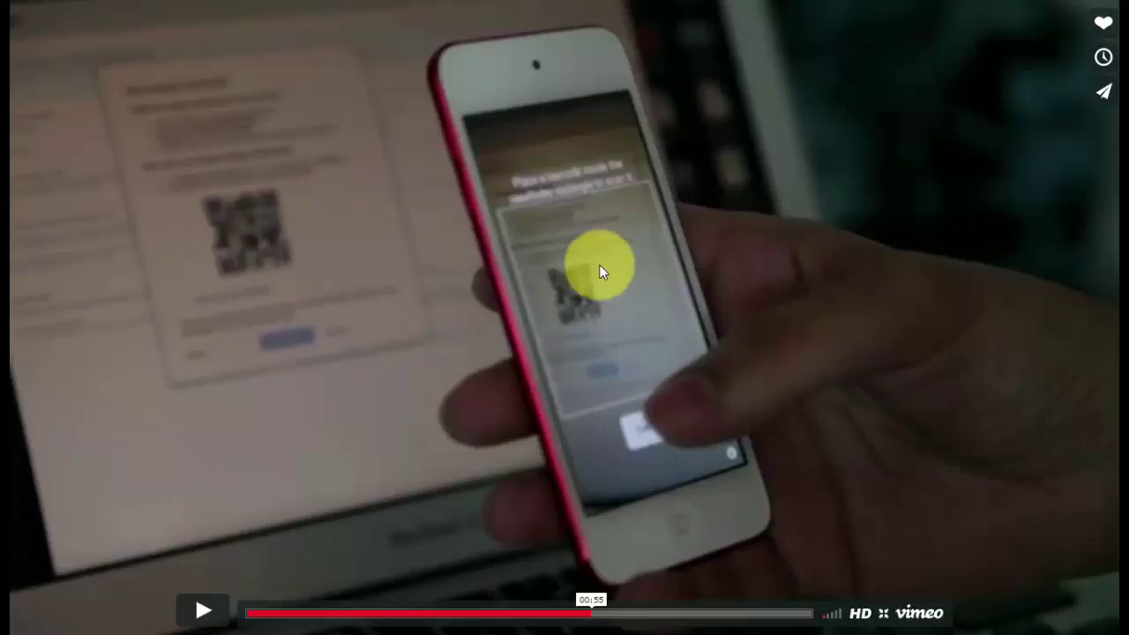
left_click(885, 613)
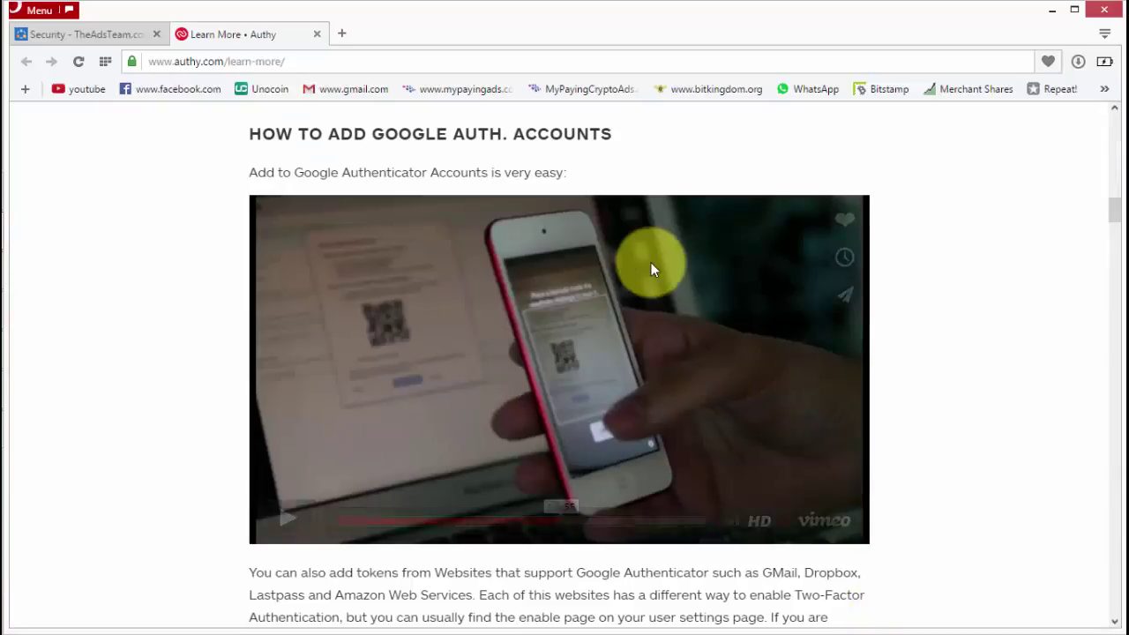
Step: Replay the Authy demo full screen, pausing where the Gmail account shows its authenticator code
left_click(101, 35)
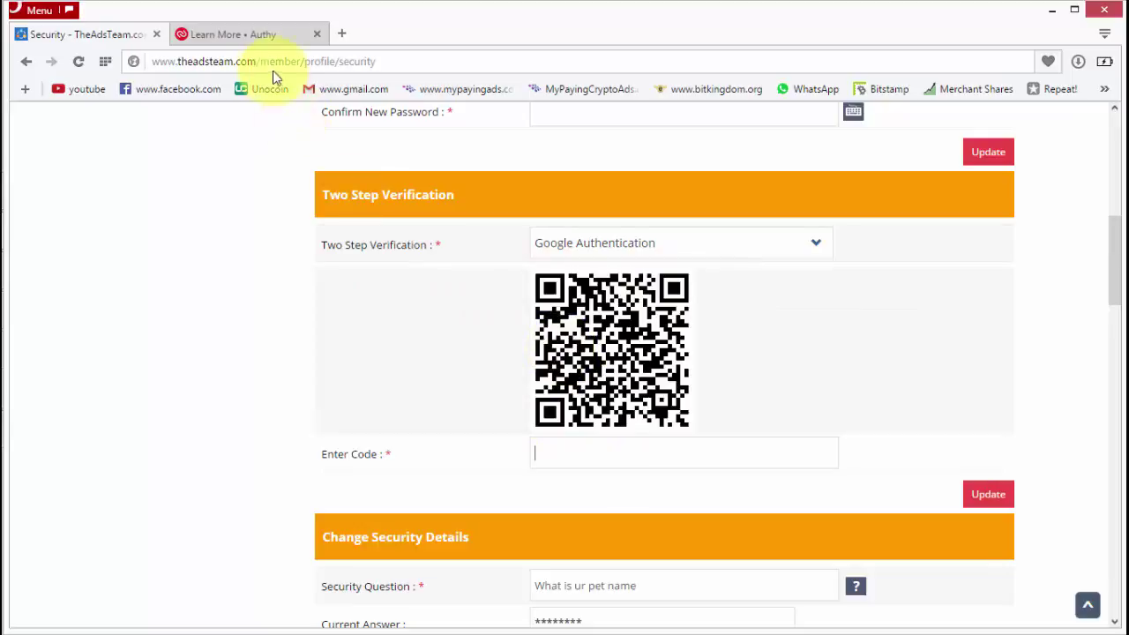
left_click(265, 35)
left_click(286, 531)
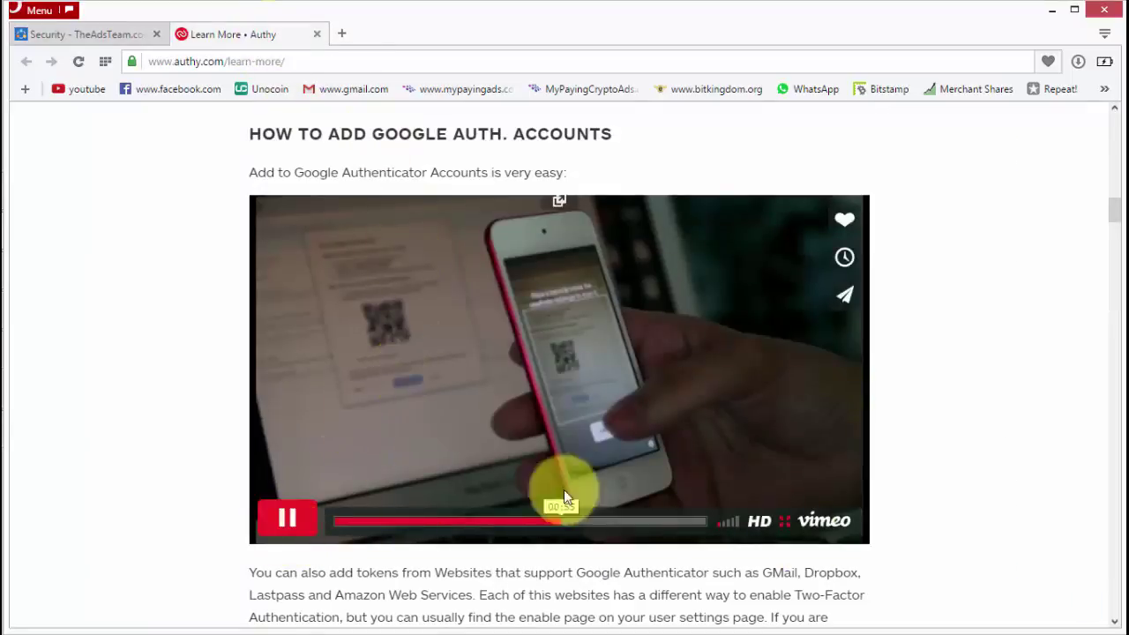
left_click(785, 521)
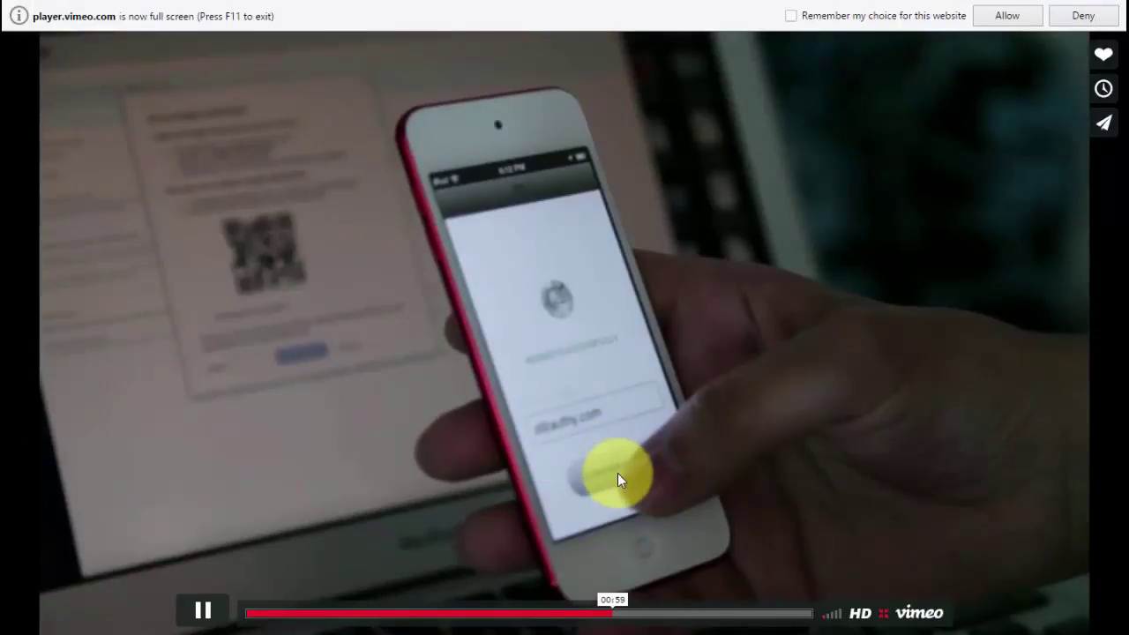
left_click(1003, 17)
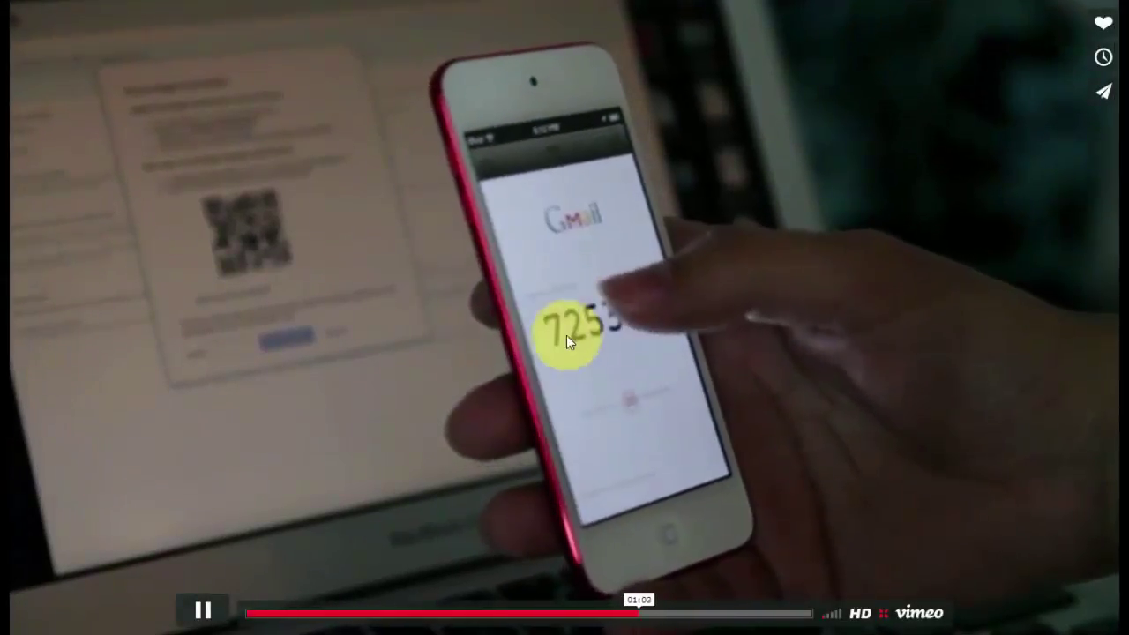
left_click(204, 622)
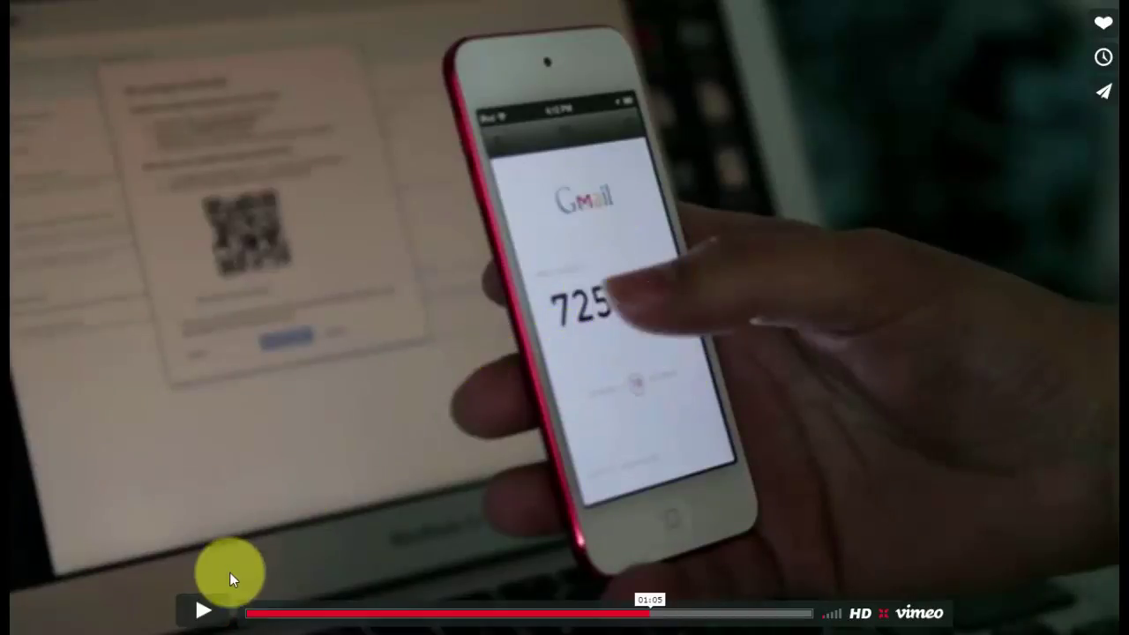
left_click(206, 610)
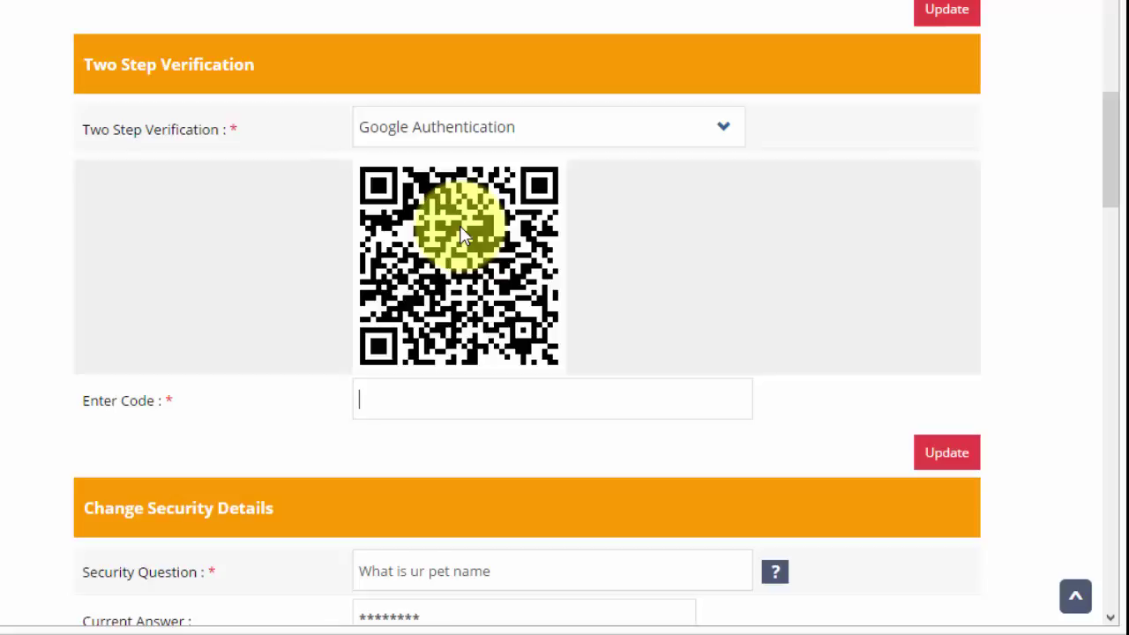
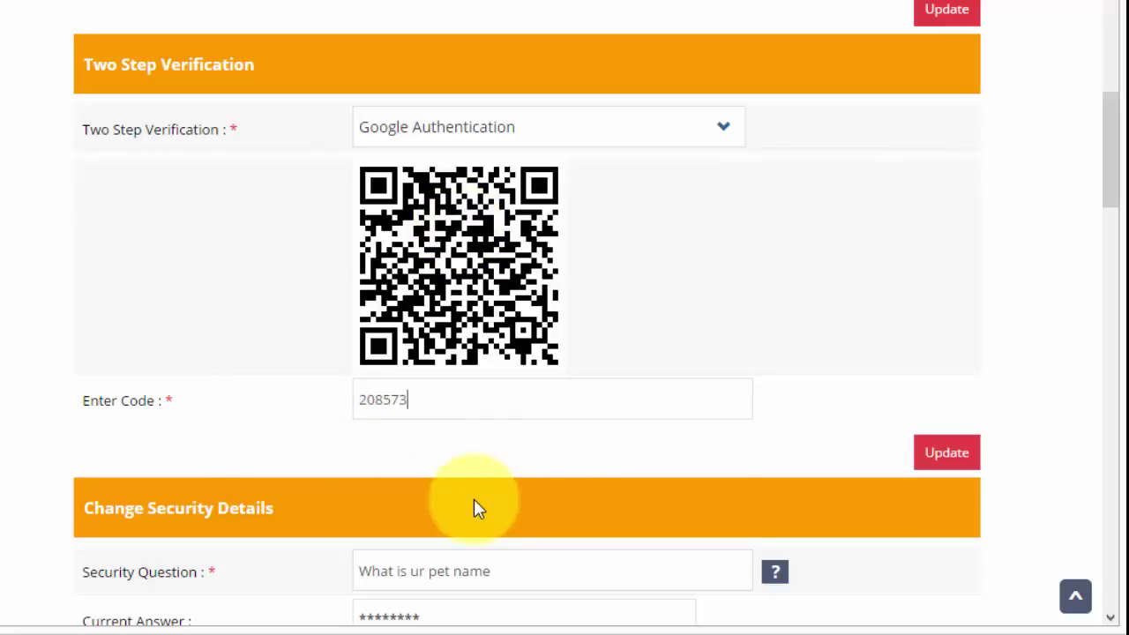
Step: Enter the six-digit Google Authenticator code, submit it, and confirm the Updated Successfully message
left_click(950, 457)
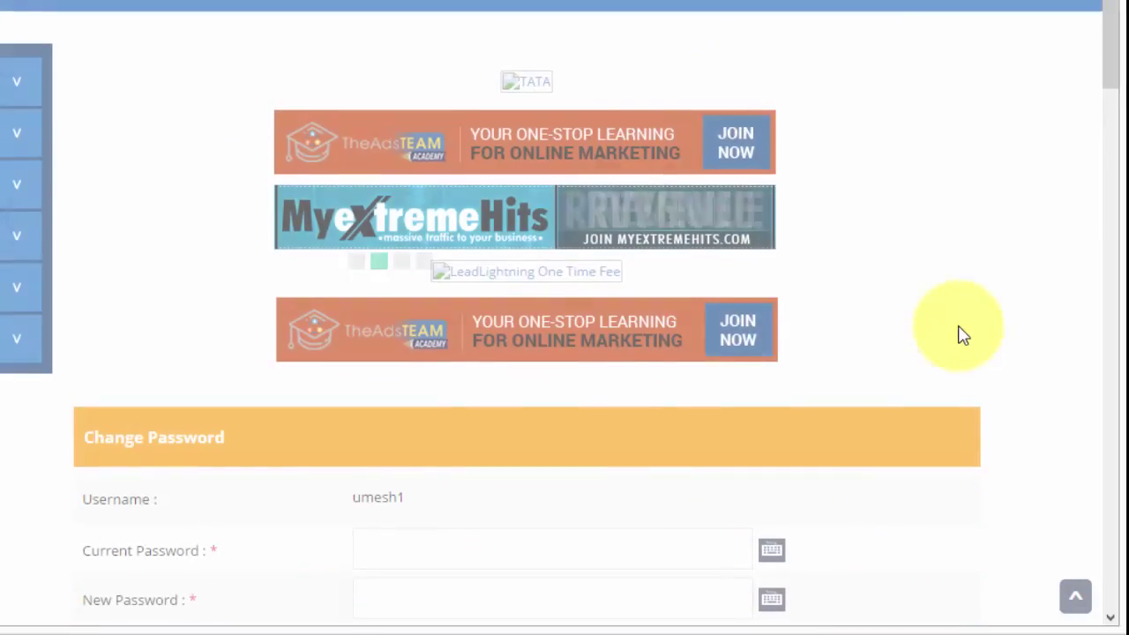
scroll(963, 335, "down", 3)
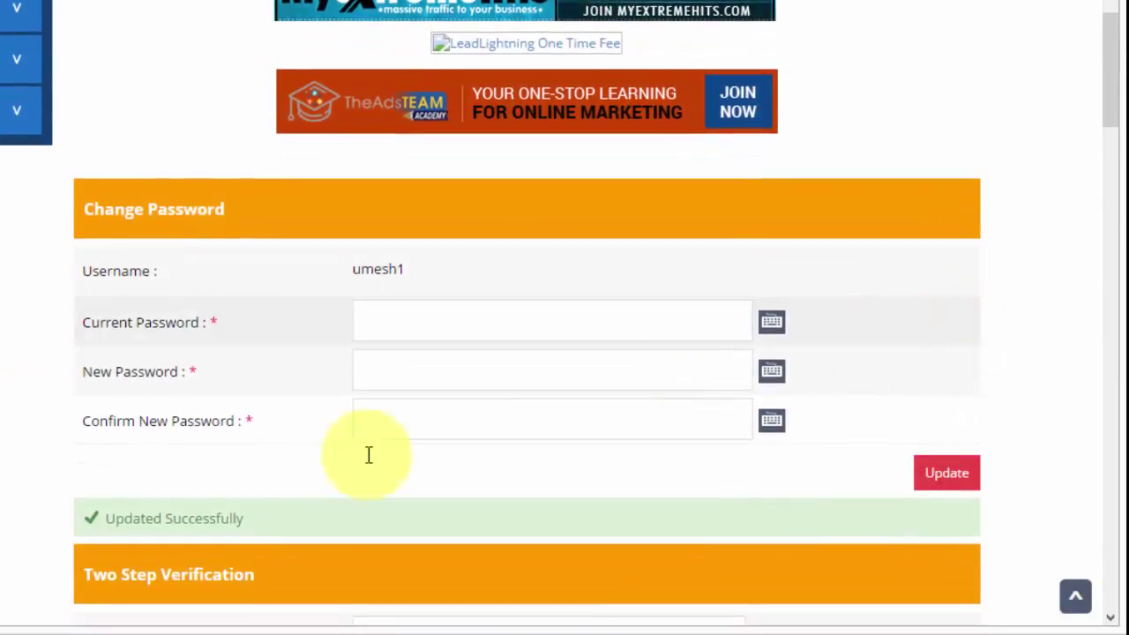
left_click_drag(82, 371, 216, 520)
left_click(4, 509)
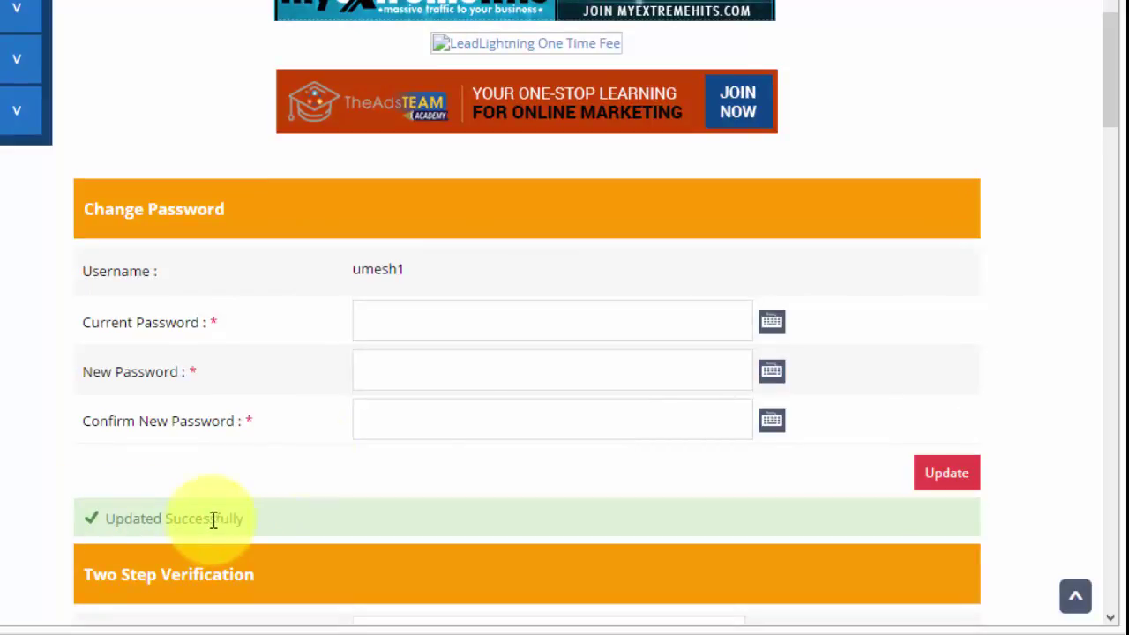
scroll(454, 399, "down", 3)
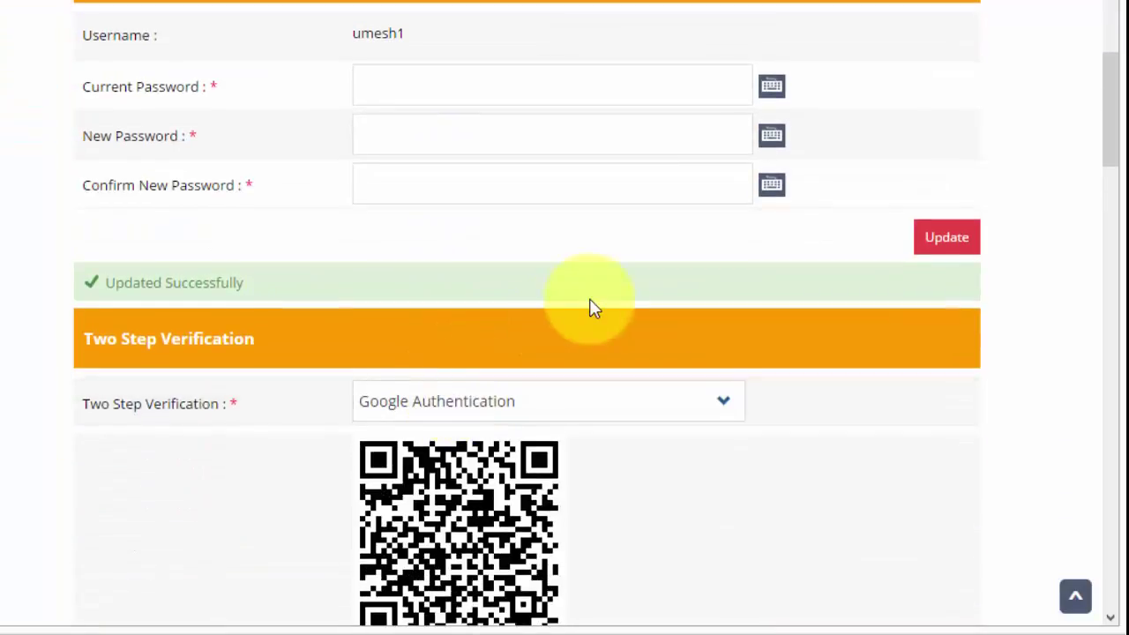
scroll(590, 308, "down", 2)
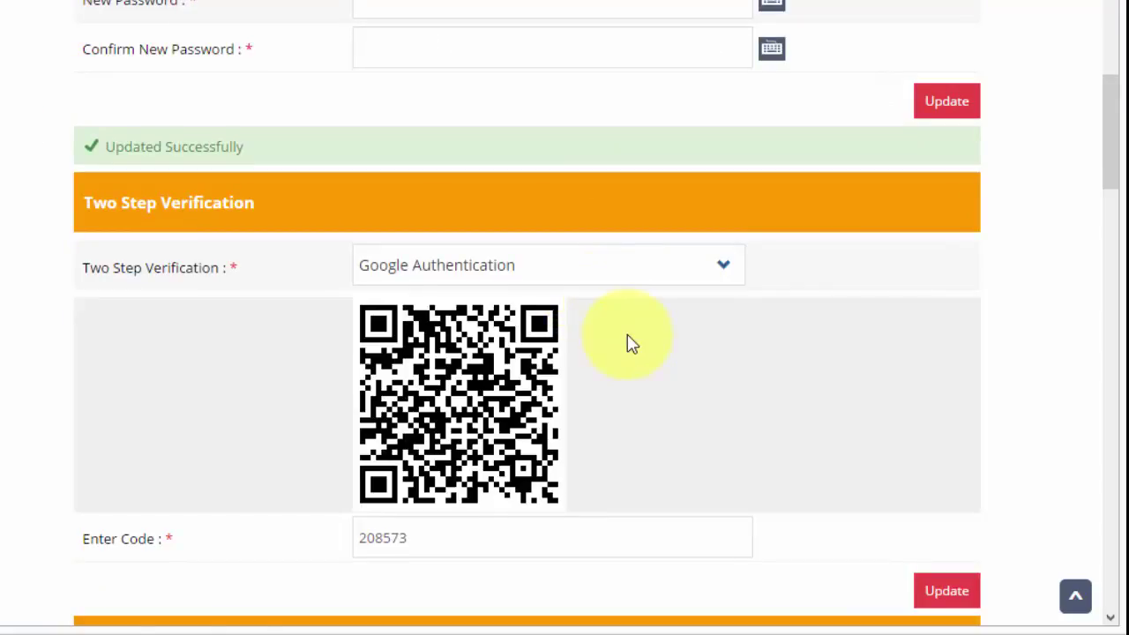
scroll(629, 343, "down", 2)
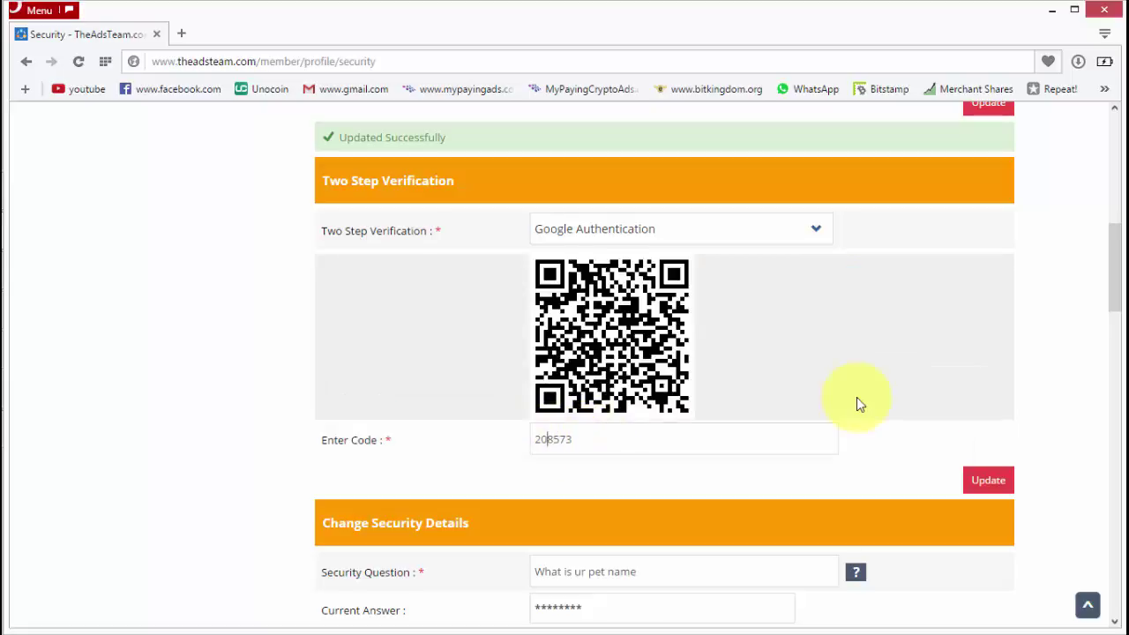
scroll(857, 403, "up", 7)
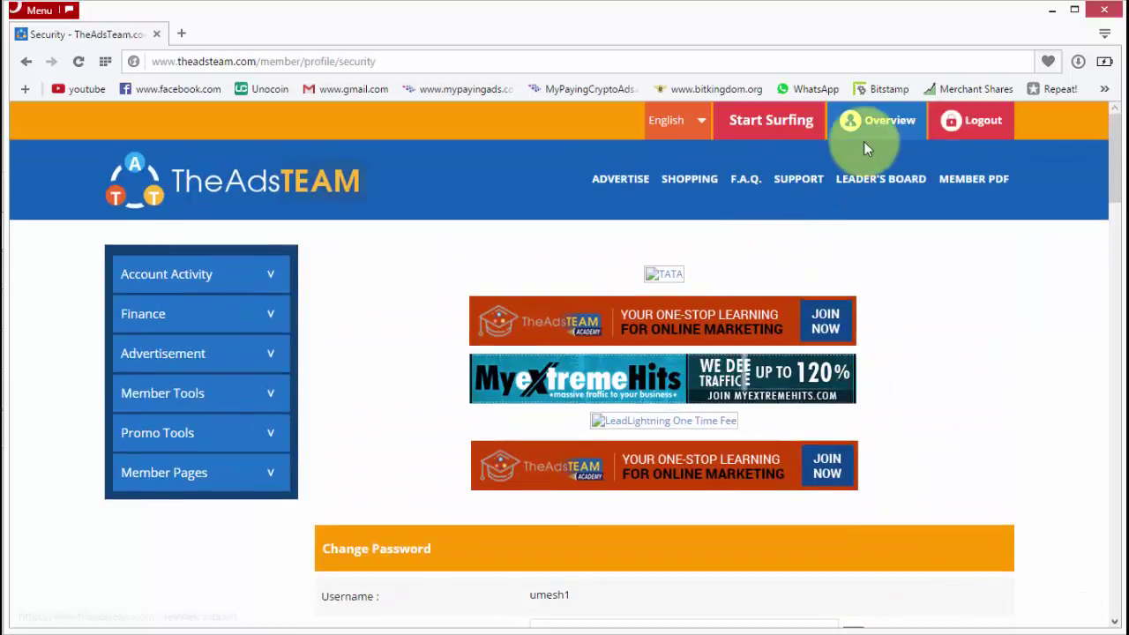
Step: Open the Overview dashboard, scroll to the balance and AdPack tiles, then view the saved dashboard screenshot
left_click(869, 130)
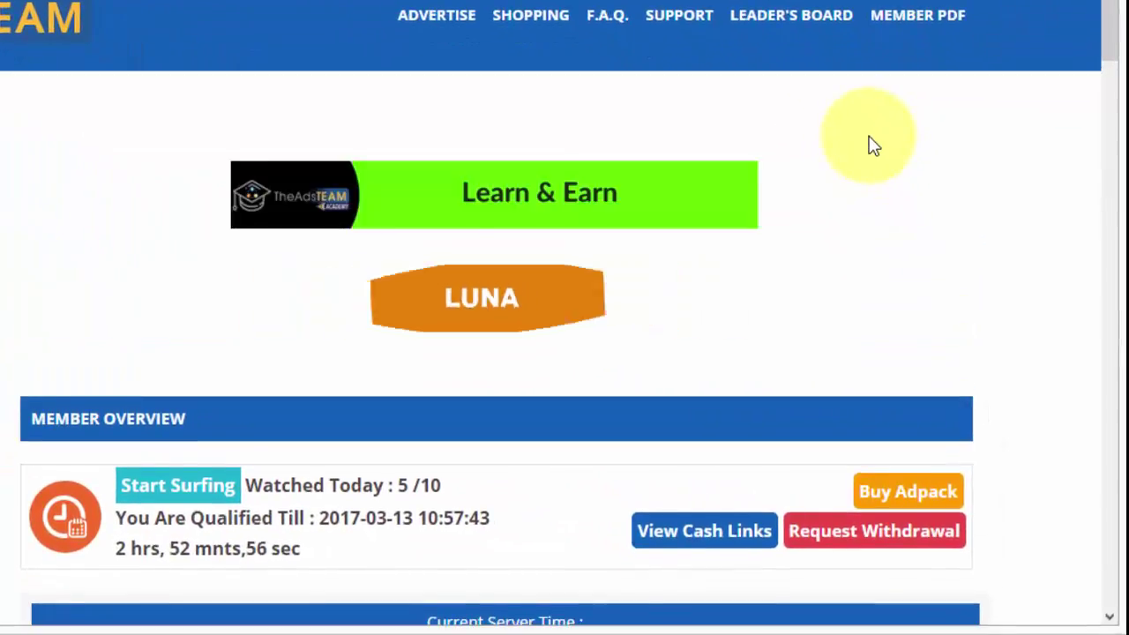
scroll(869, 145, "down", 7)
scroll(869, 141, "down", 2)
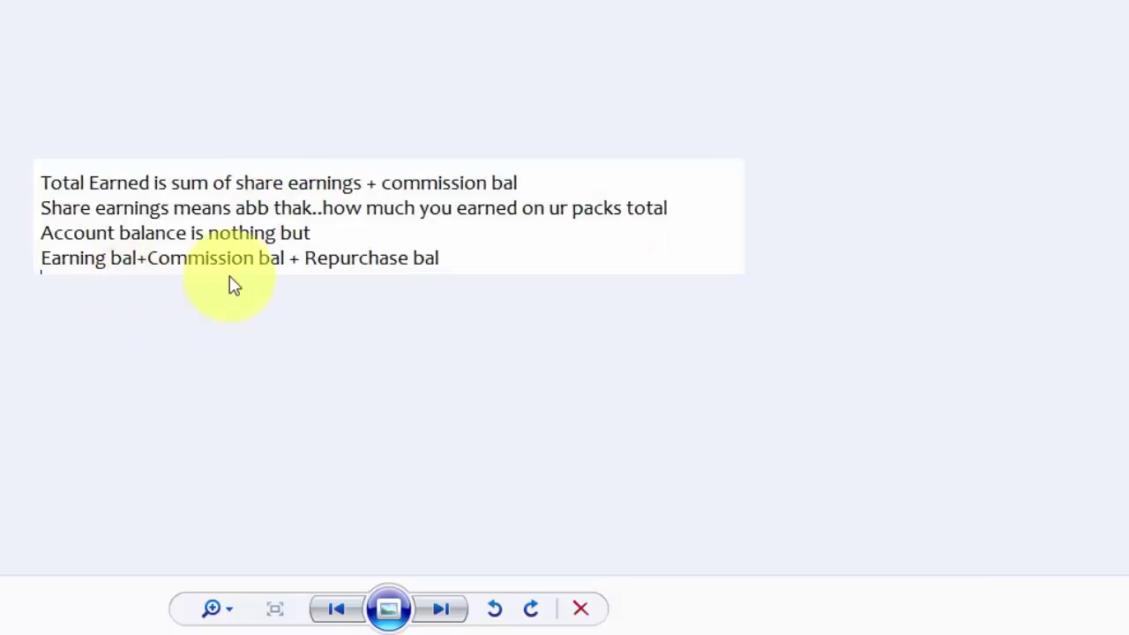
key("Left")
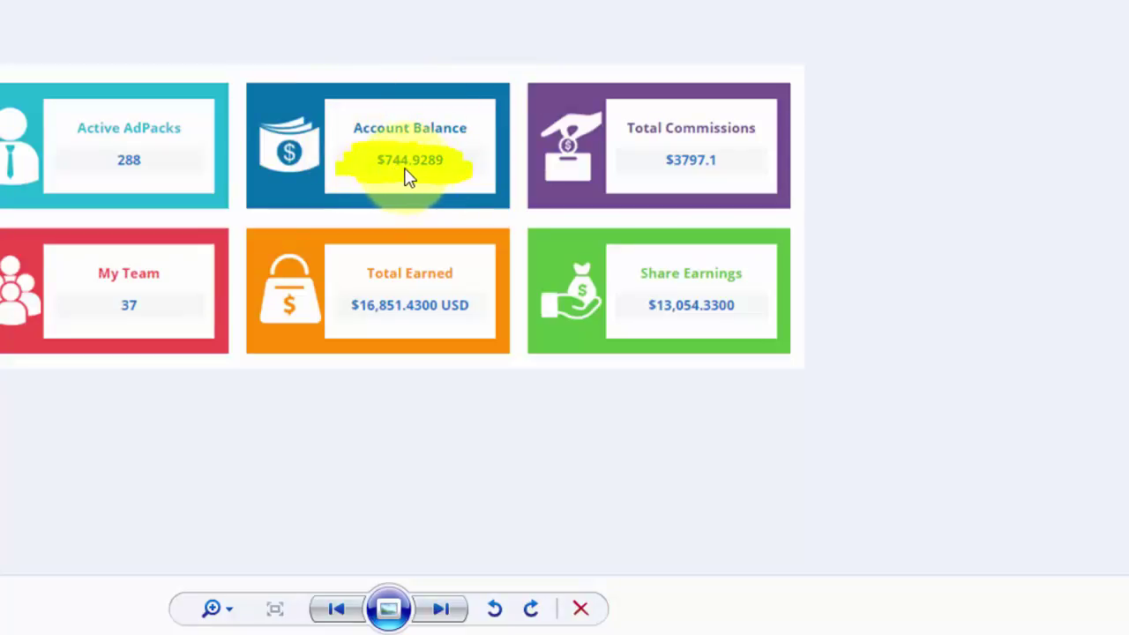
Step: Browse back and forth through the saved earnings screenshots in Photo Viewer
key("Left")
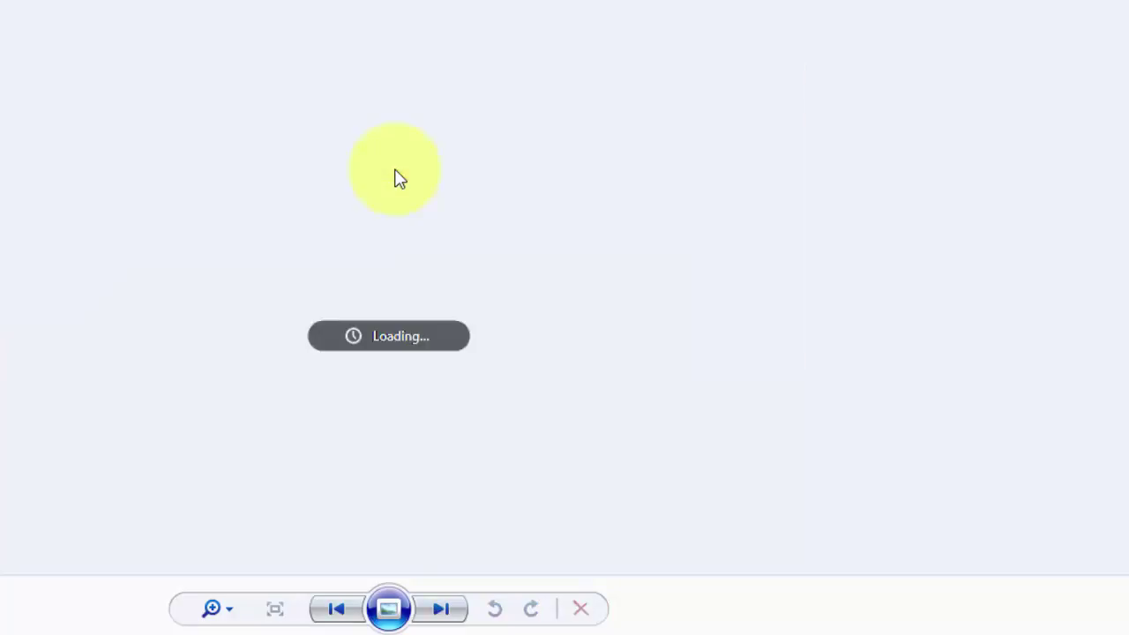
key("Right")
key("Right")
key("Right")
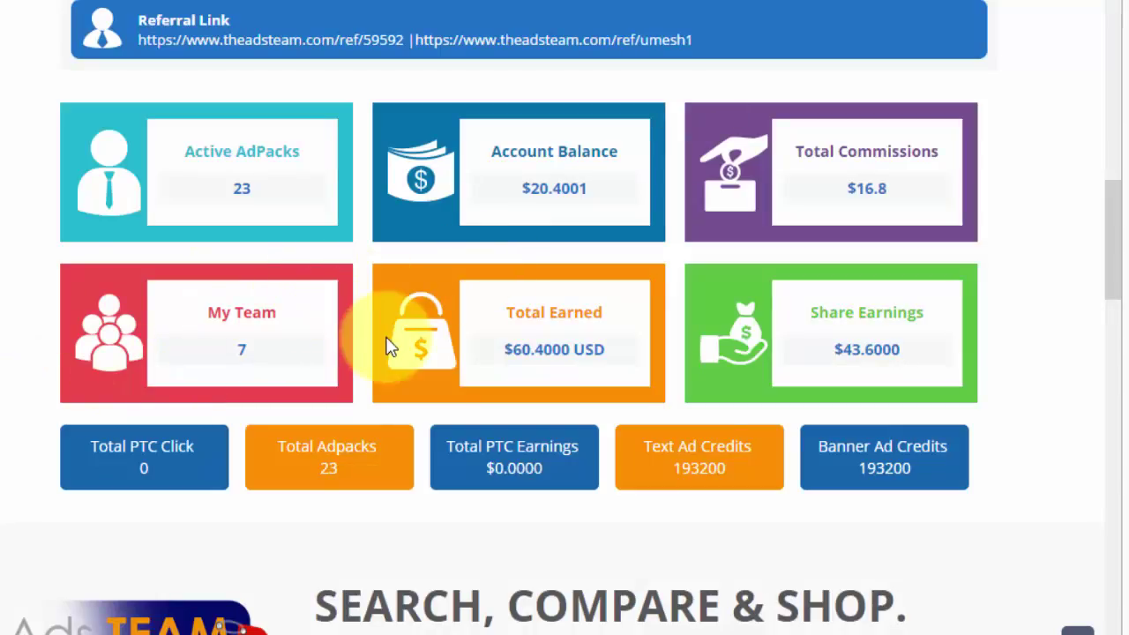
Step: Open Request Withdrawal and review the $200 USD daily limit and $10 USD minimum withdrawal
scroll(461, 214, "up", 5)
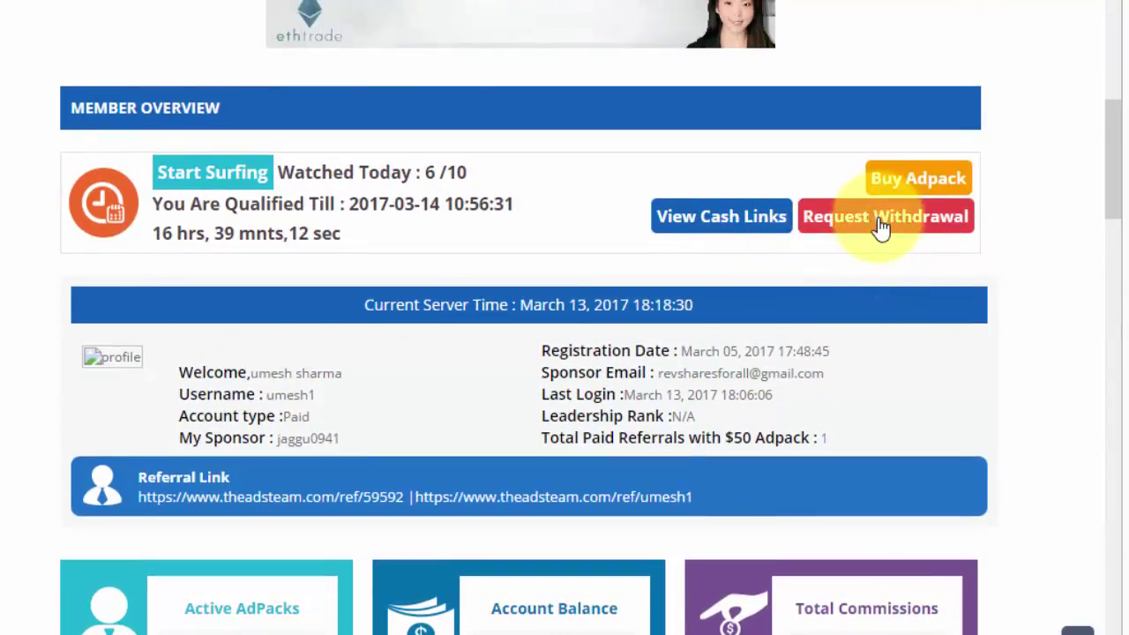
left_click(880, 225)
scroll(555, 326, "down", 5)
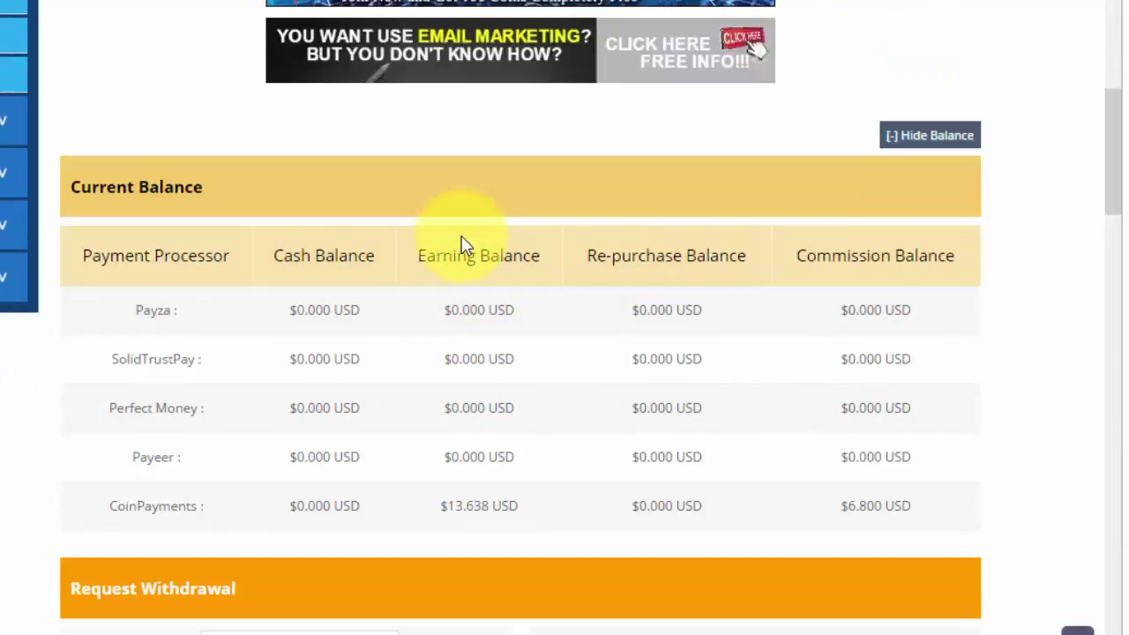
scroll(461, 238, "down", 3)
left_click_drag(450, 257, 449, 330)
scroll(536, 333, "down", 2)
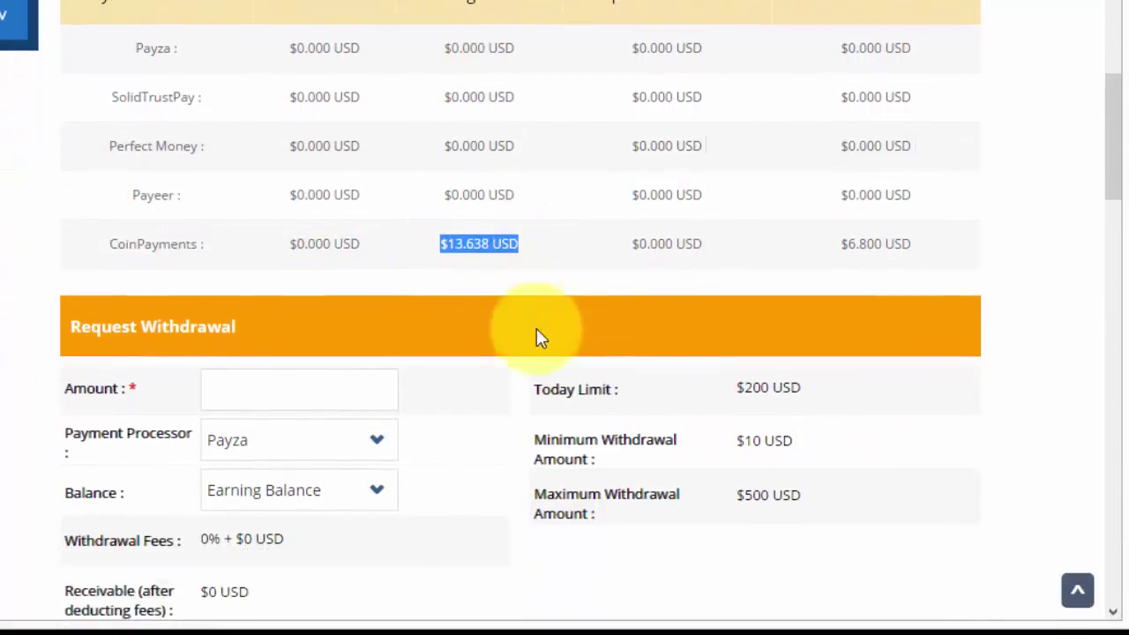
left_click(757, 380)
scroll(758, 381, "up", 1)
left_click_drag(730, 379, 820, 388)
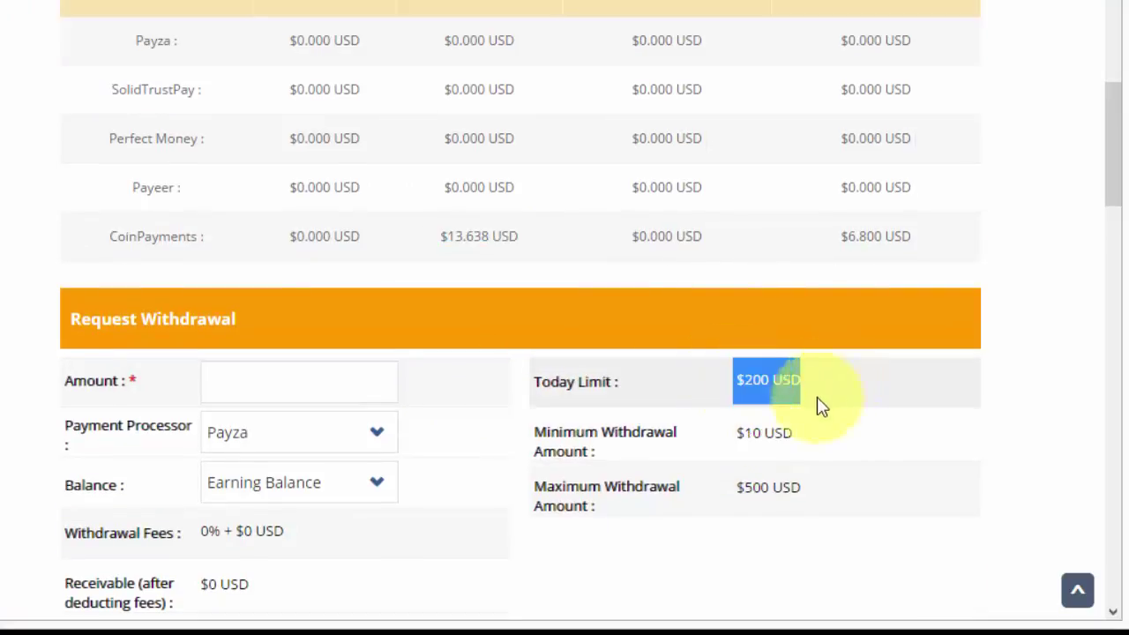
left_click_drag(728, 429, 820, 437)
left_click(741, 441)
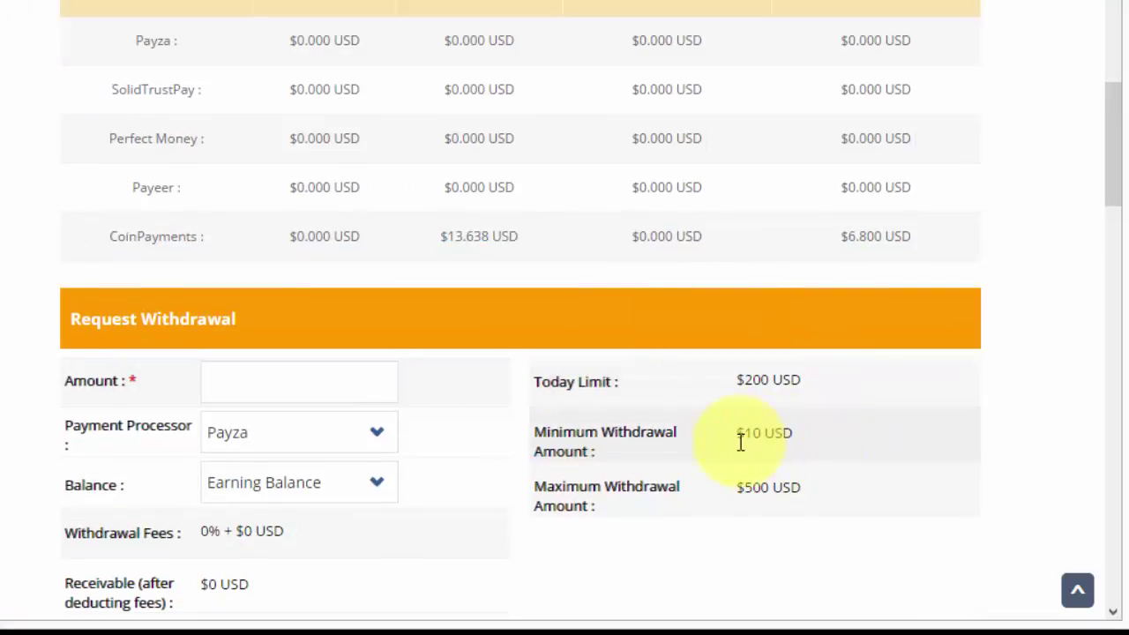
Step: Enter a withdrawal amount of 10 and choose CoinPayments as the payment processor
left_click(338, 393)
type("10")
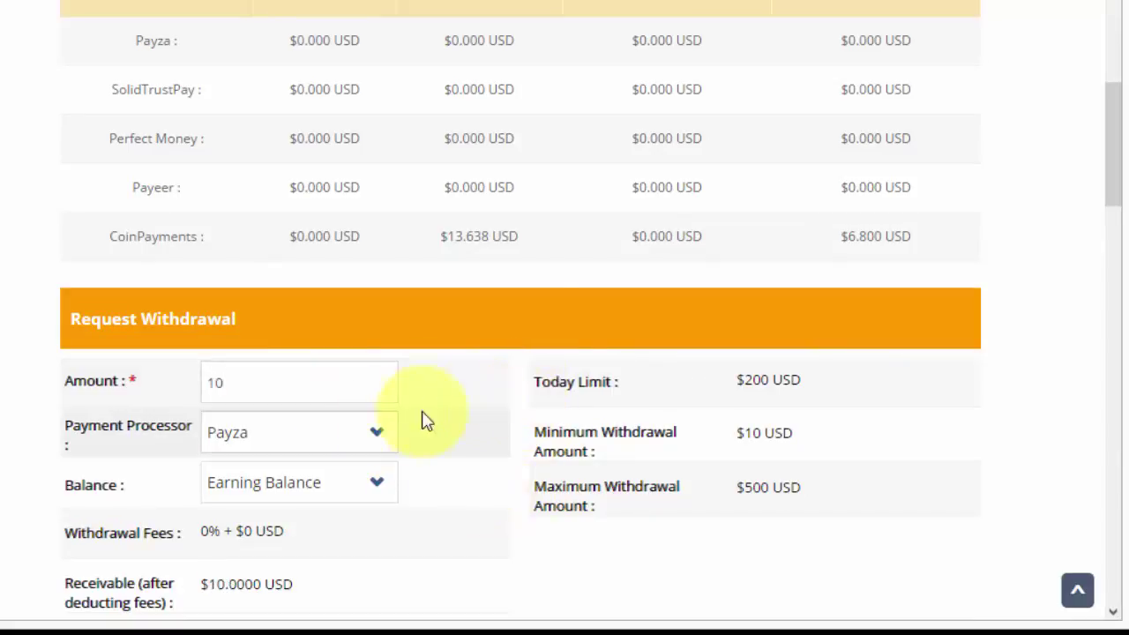
scroll(549, 348, "down", 1)
scroll(549, 349, "down", 2)
left_click(377, 92)
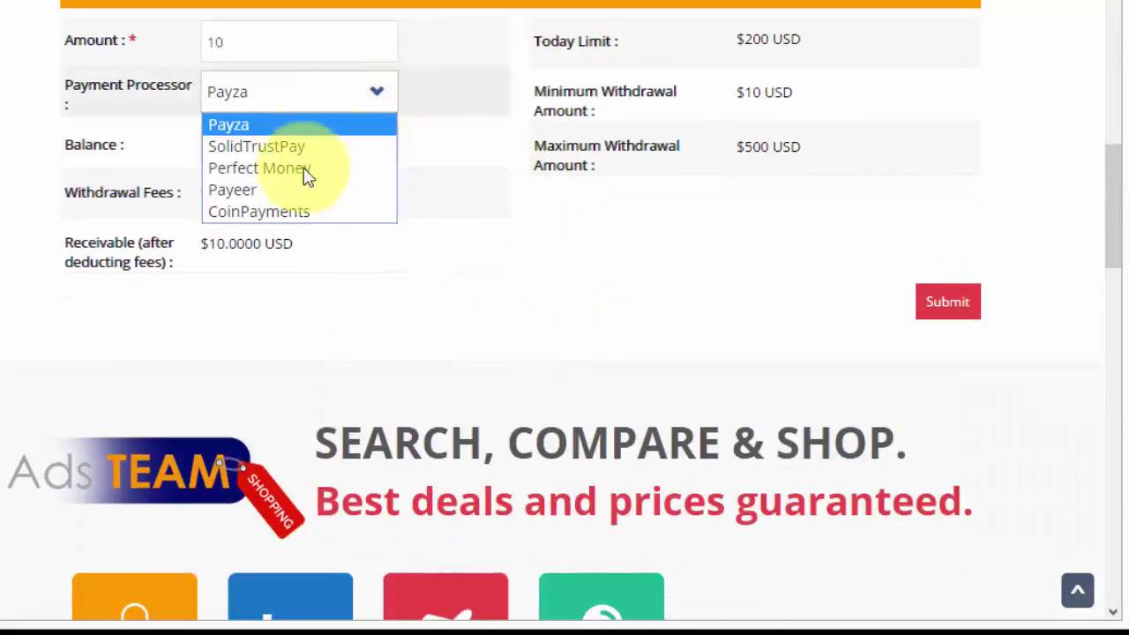
left_click(306, 217)
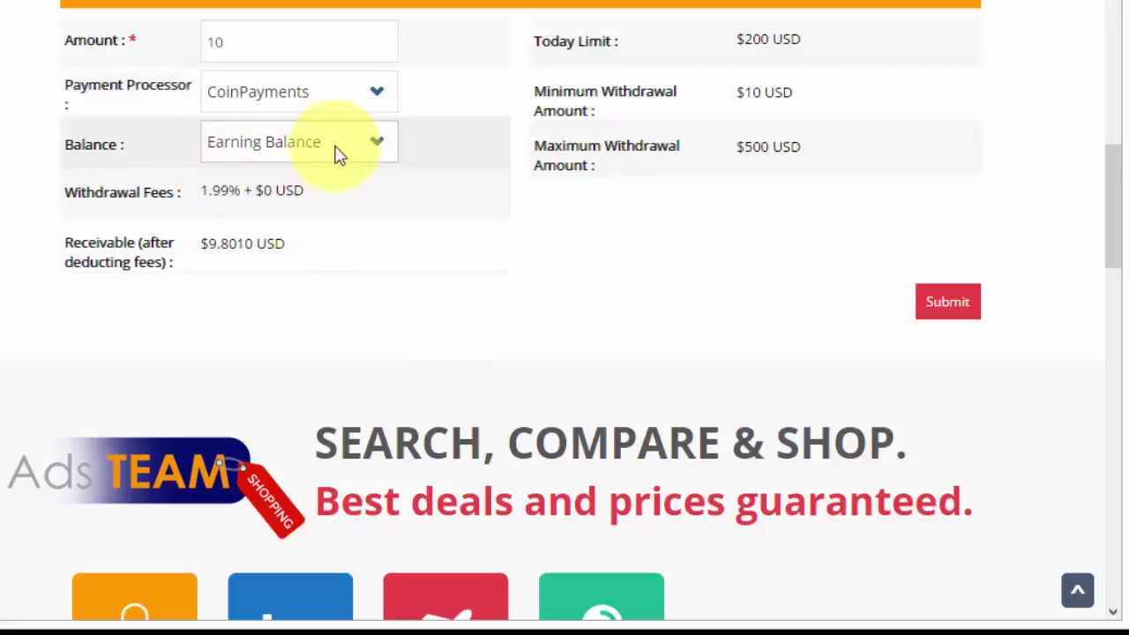
scroll(831, 270, "up", 1)
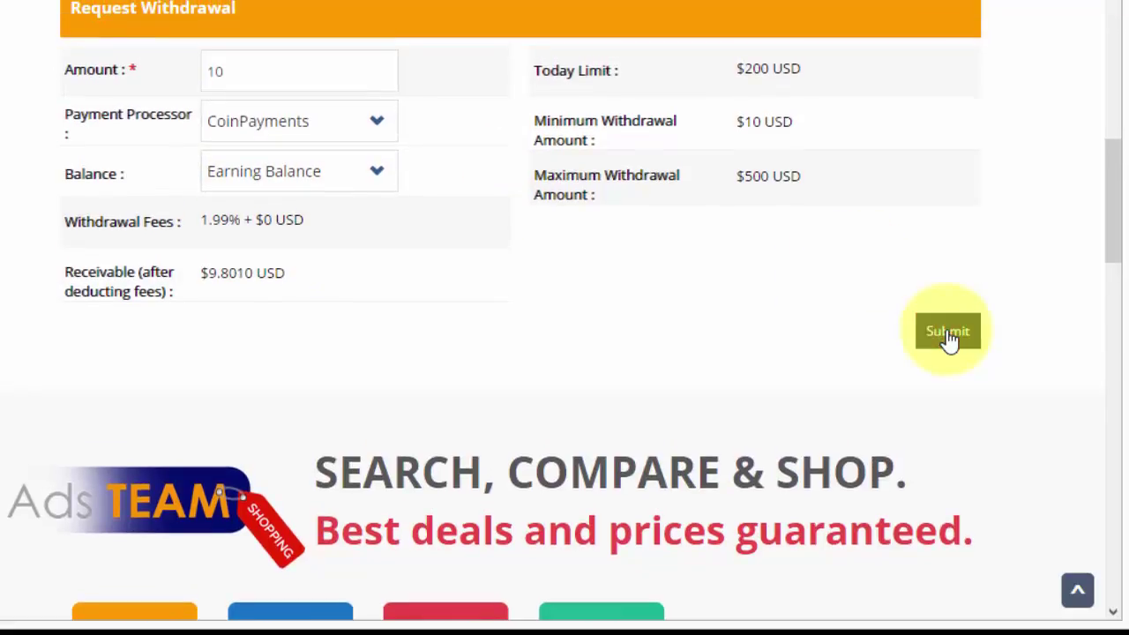
scroll(645, 297, "up", 1)
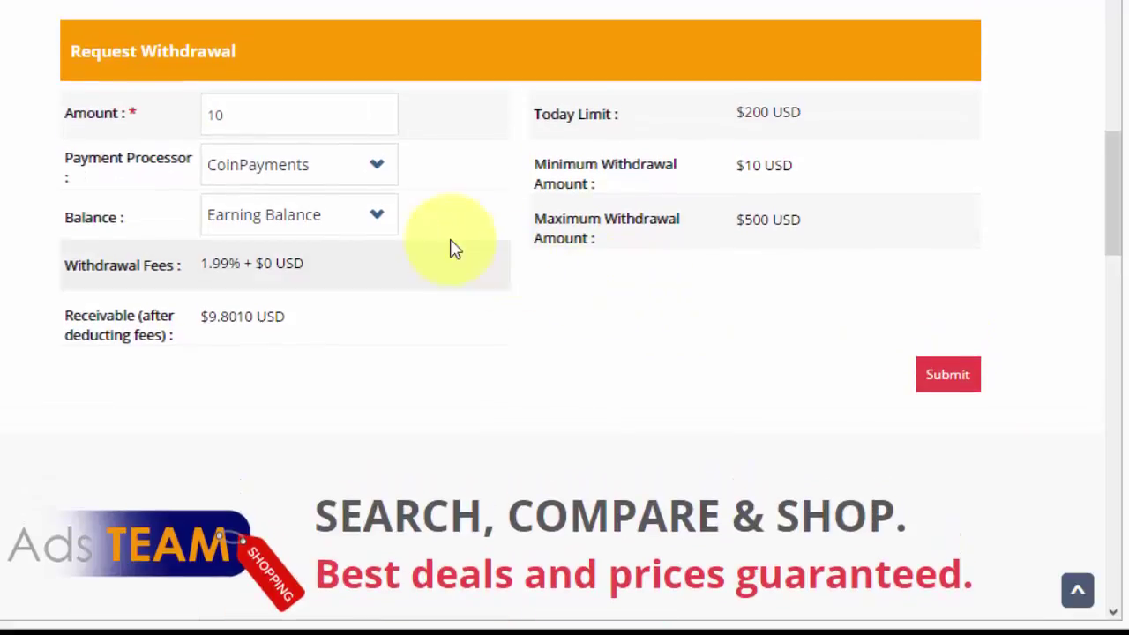
scroll(452, 240, "up", 5)
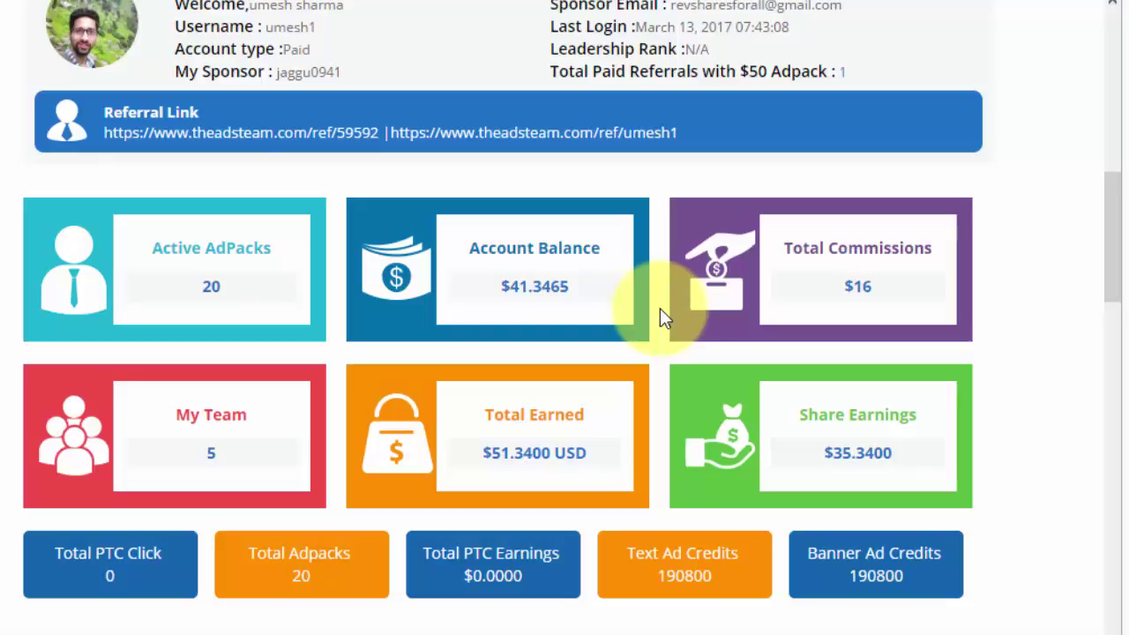
Step: Scroll through the overview boxes showing the $41.3465 balance and 20 active AdPacks, then return to the top
scroll(660, 309, "down", 2)
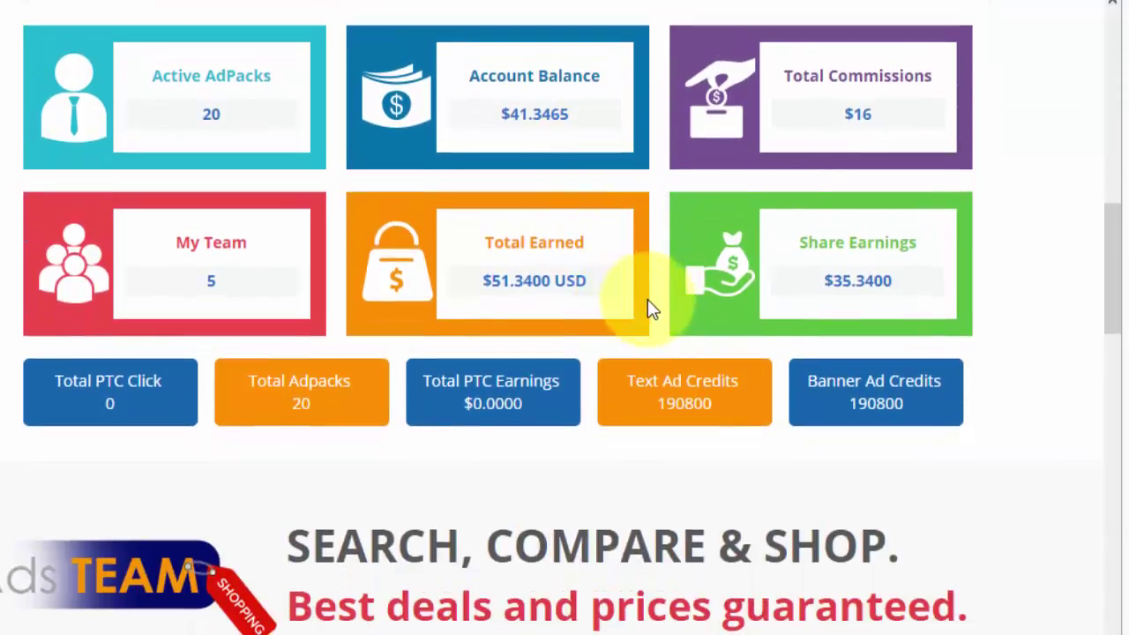
scroll(660, 310, "down", 2)
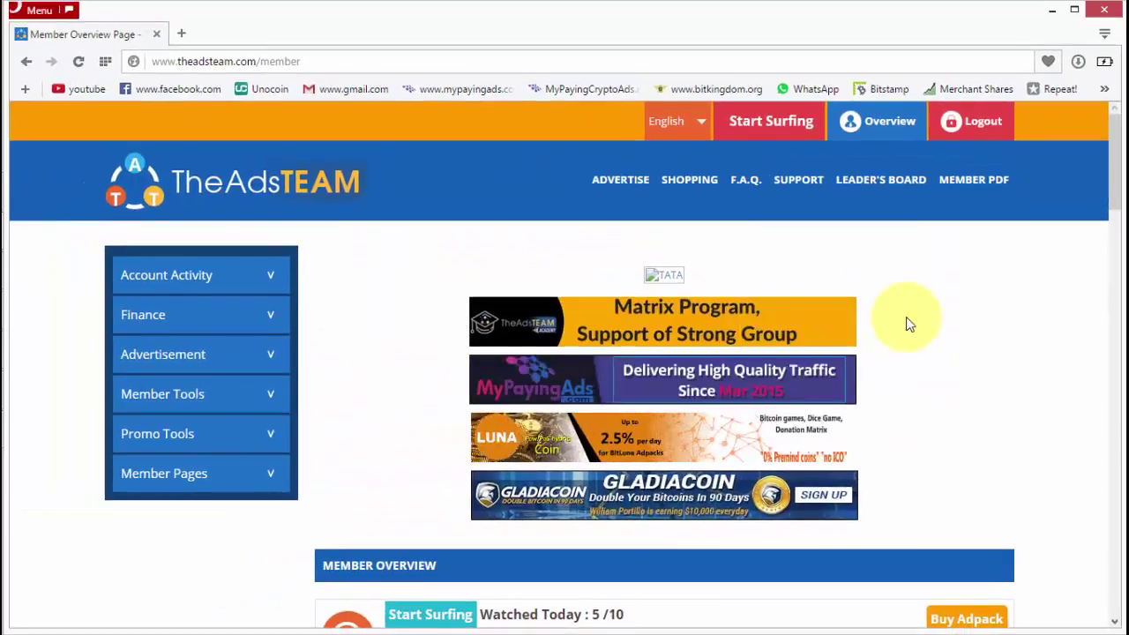
scroll(910, 325, "down", 2)
scroll(731, 302, "down", 5)
scroll(732, 303, "up", 1)
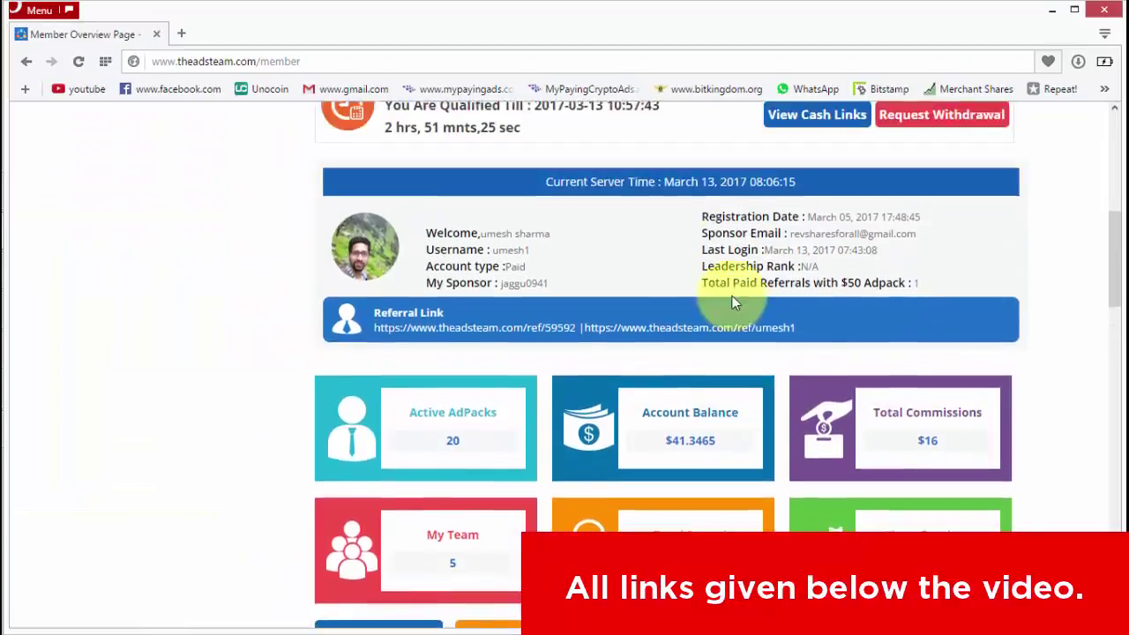
scroll(733, 303, "up", 6)
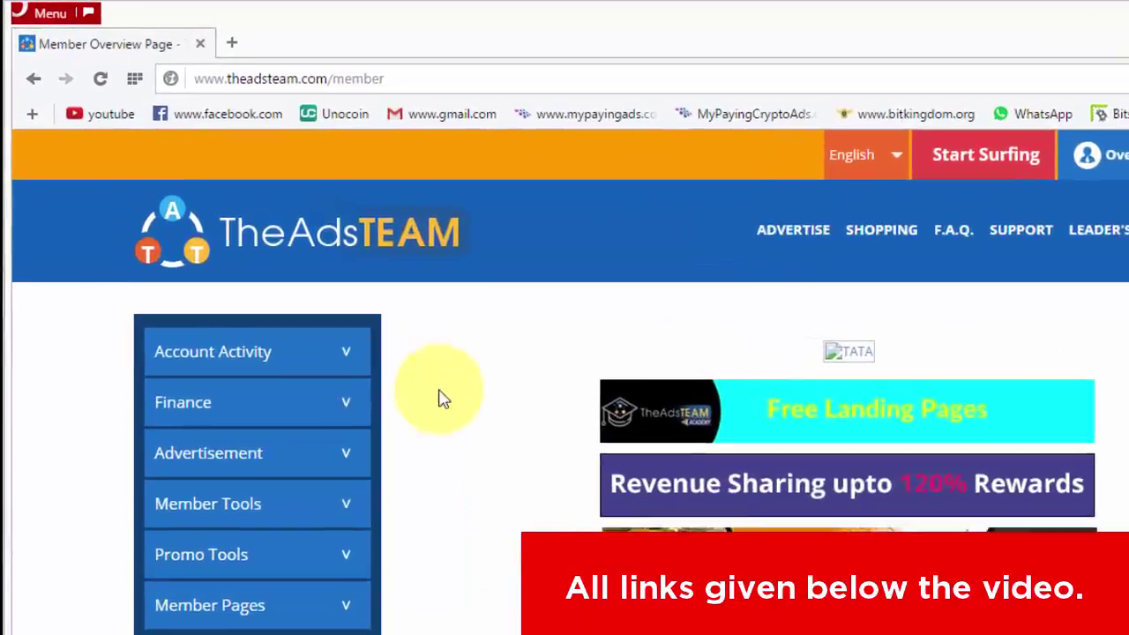
left_click(32, 362)
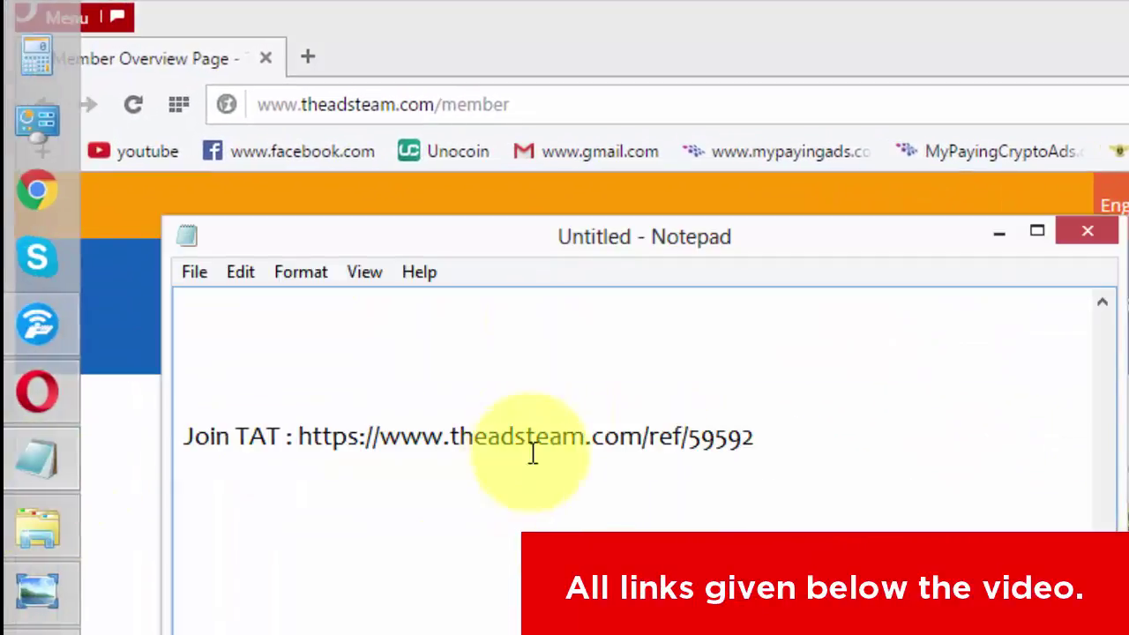
left_click_drag(799, 433, 313, 432)
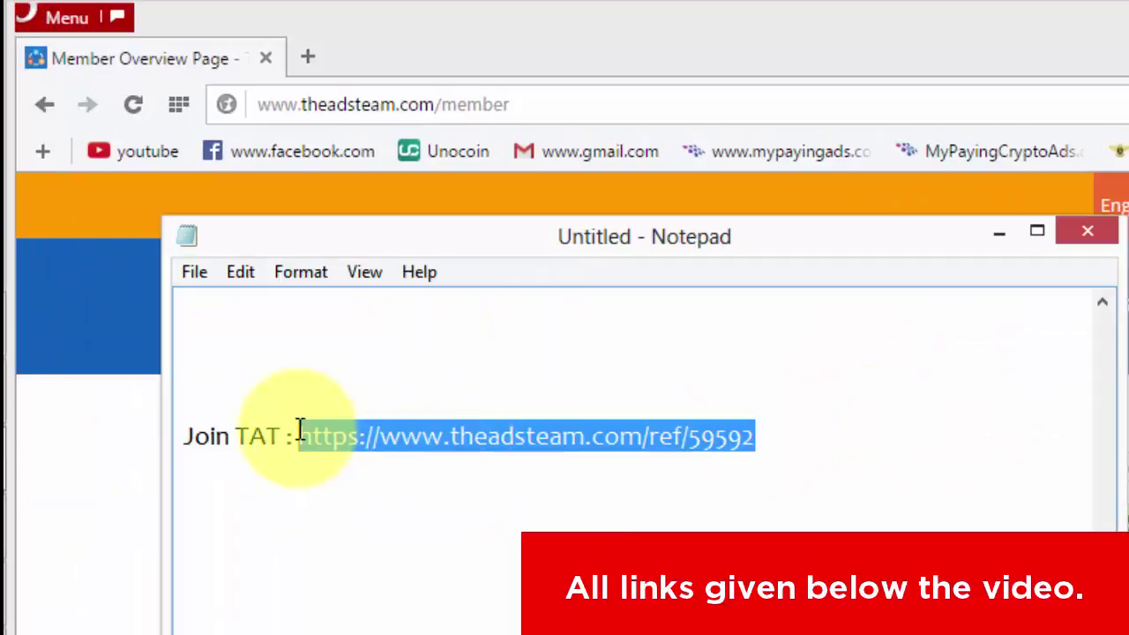
left_click(797, 446)
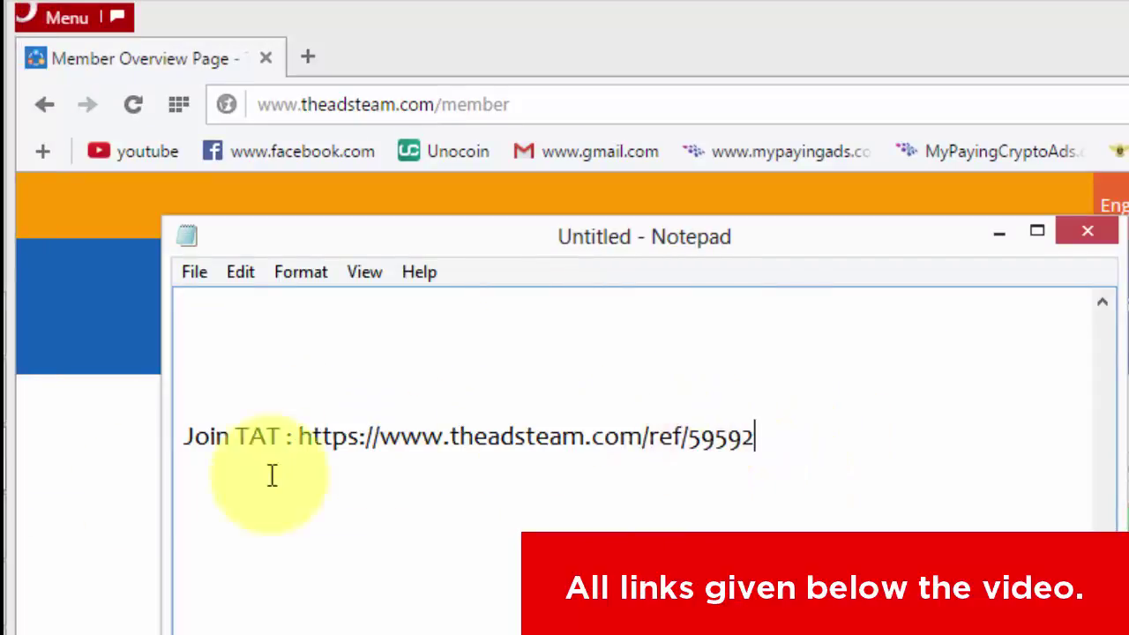
left_click_drag(176, 452, 779, 449)
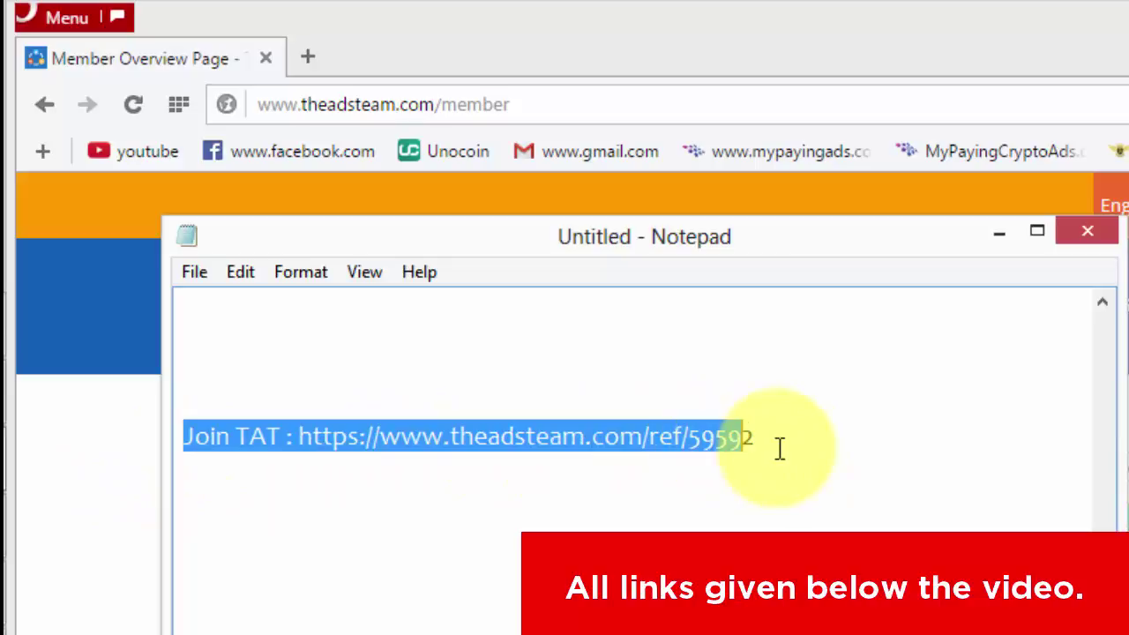
left_click(764, 446)
left_click(373, 471)
left_click_drag(373, 471, 300, 434)
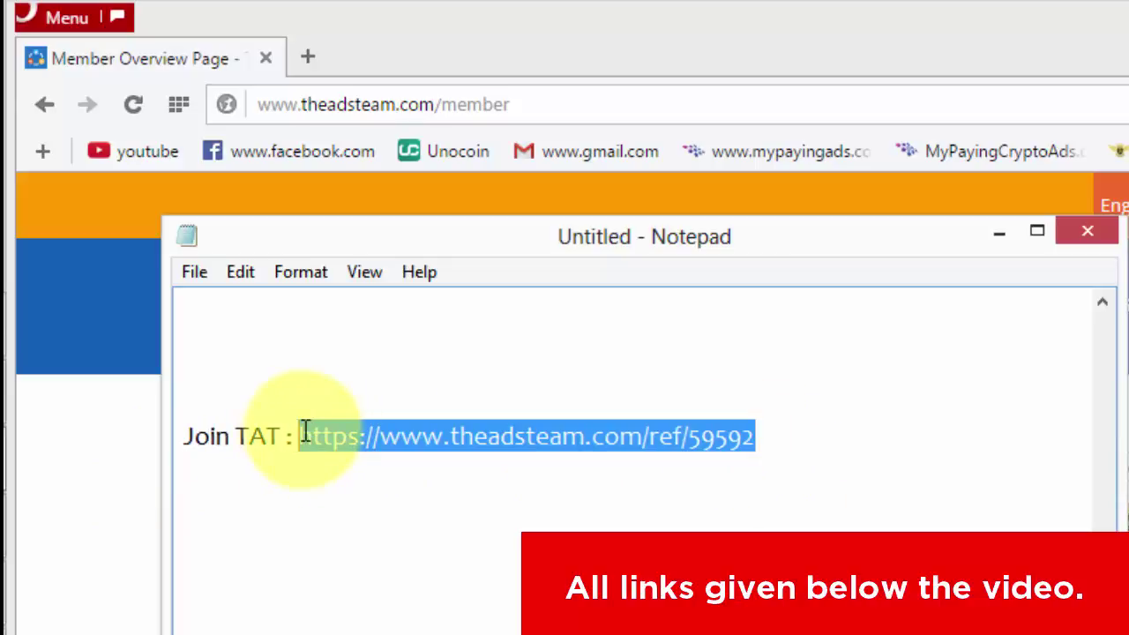
left_click(802, 479)
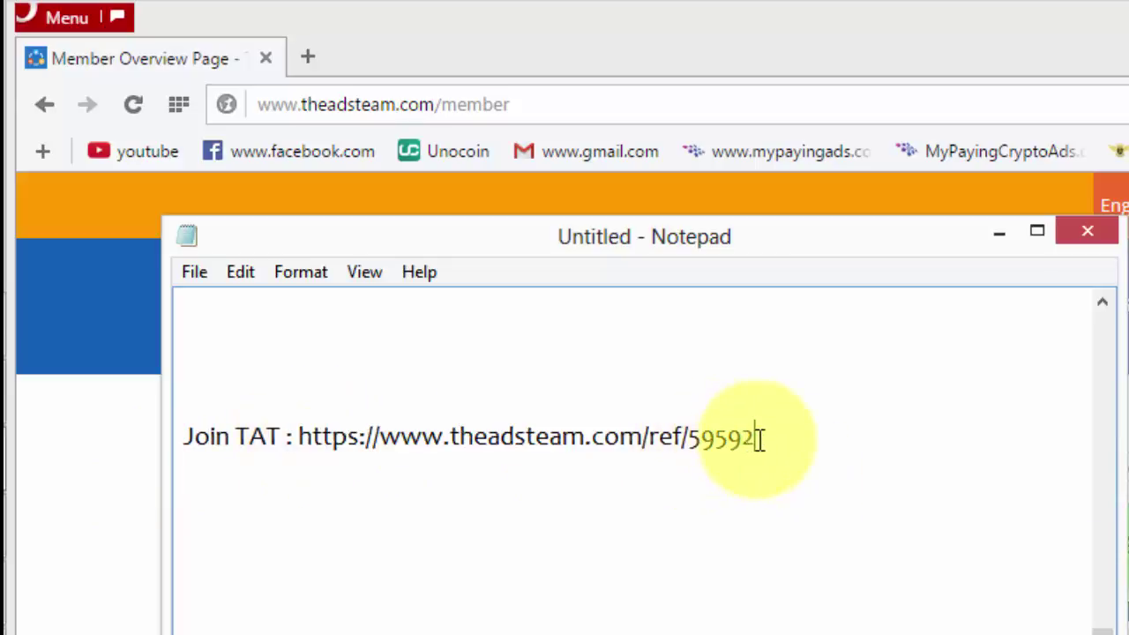
left_click_drag(760, 438, 709, 438)
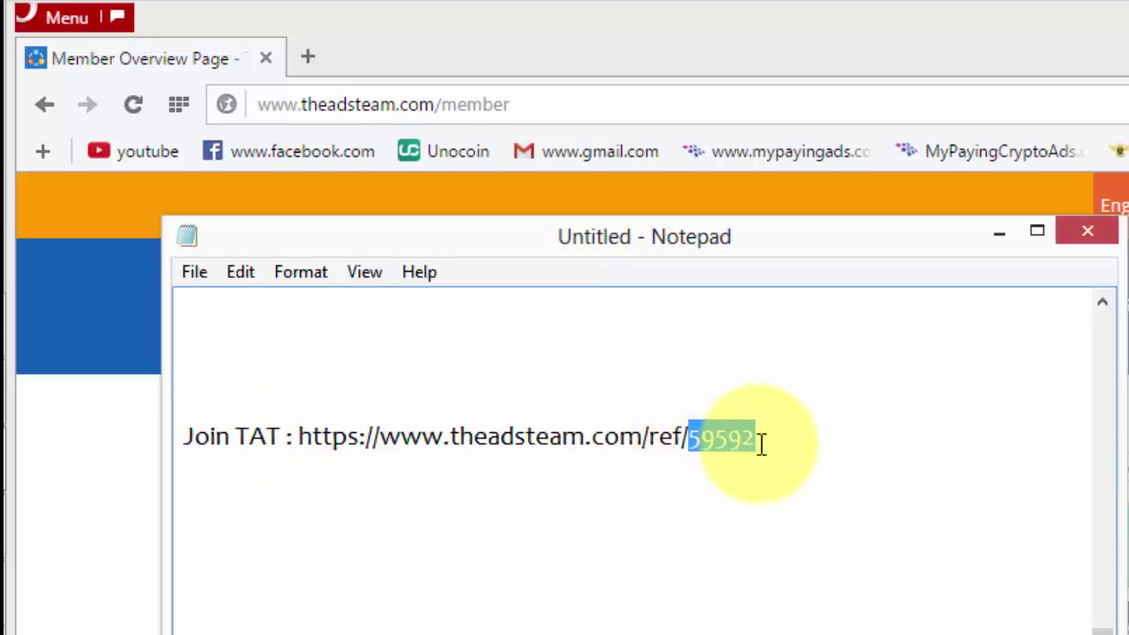
left_click(776, 521)
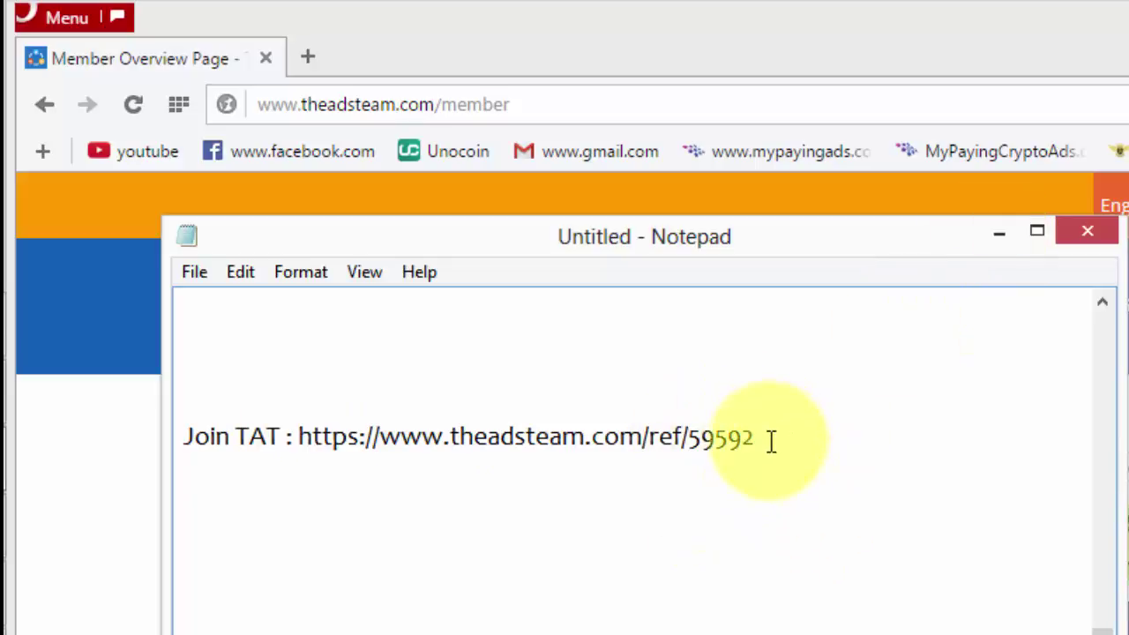
left_click_drag(771, 441, 696, 449)
left_click_drag(471, 453, 303, 438)
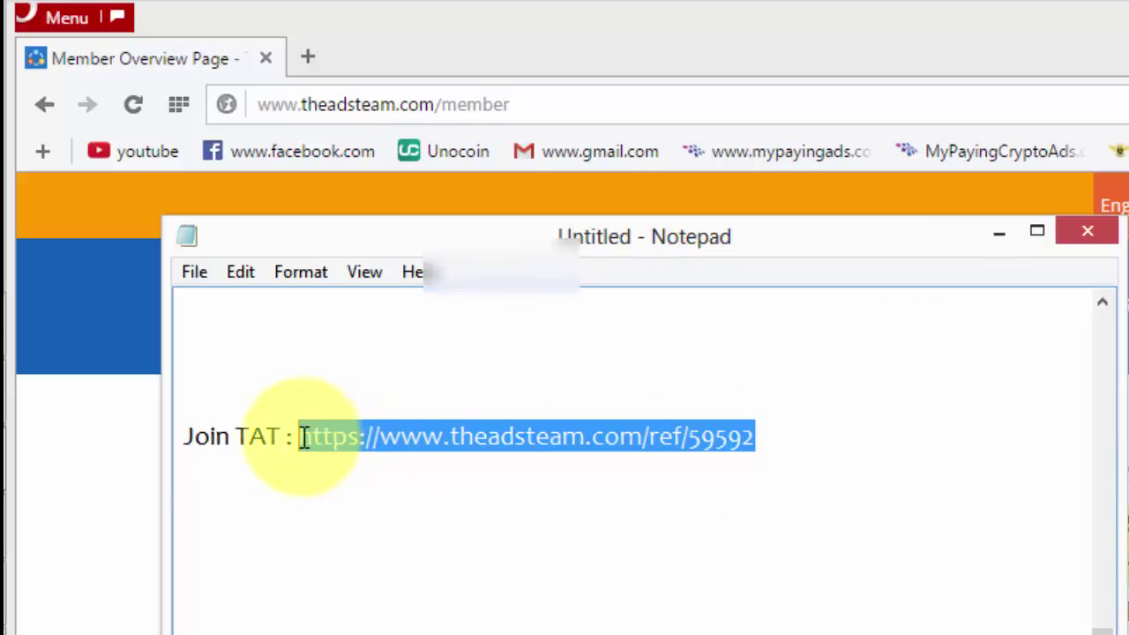
left_click(989, 235)
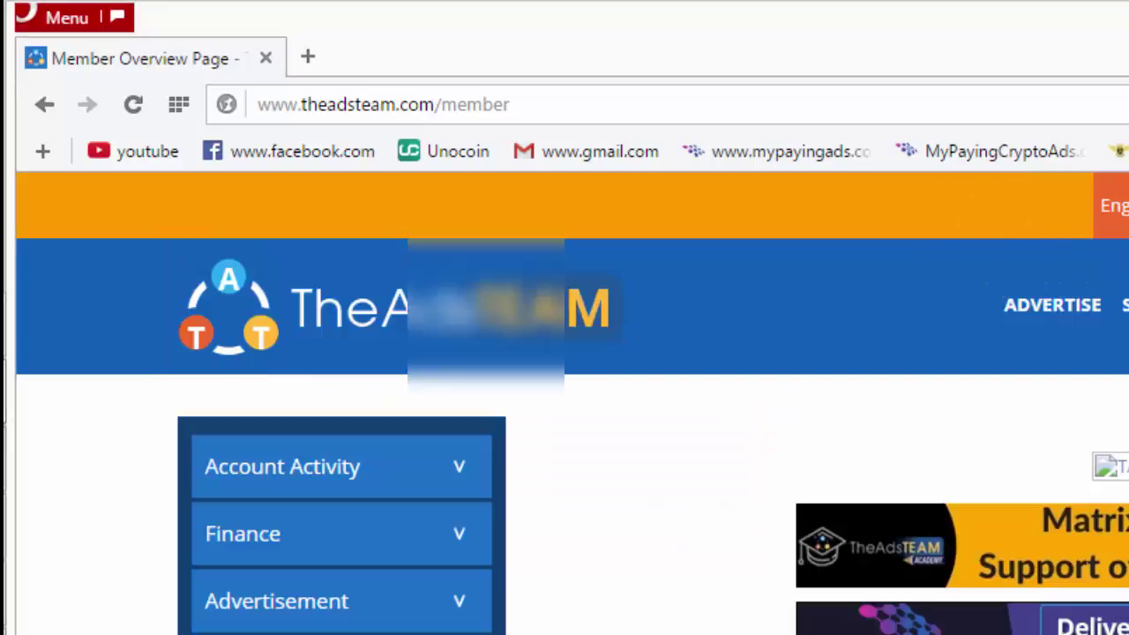
Step: Log out, then sign back in by entering the account username and submitting the login form
scroll(564, 397, "down", 2)
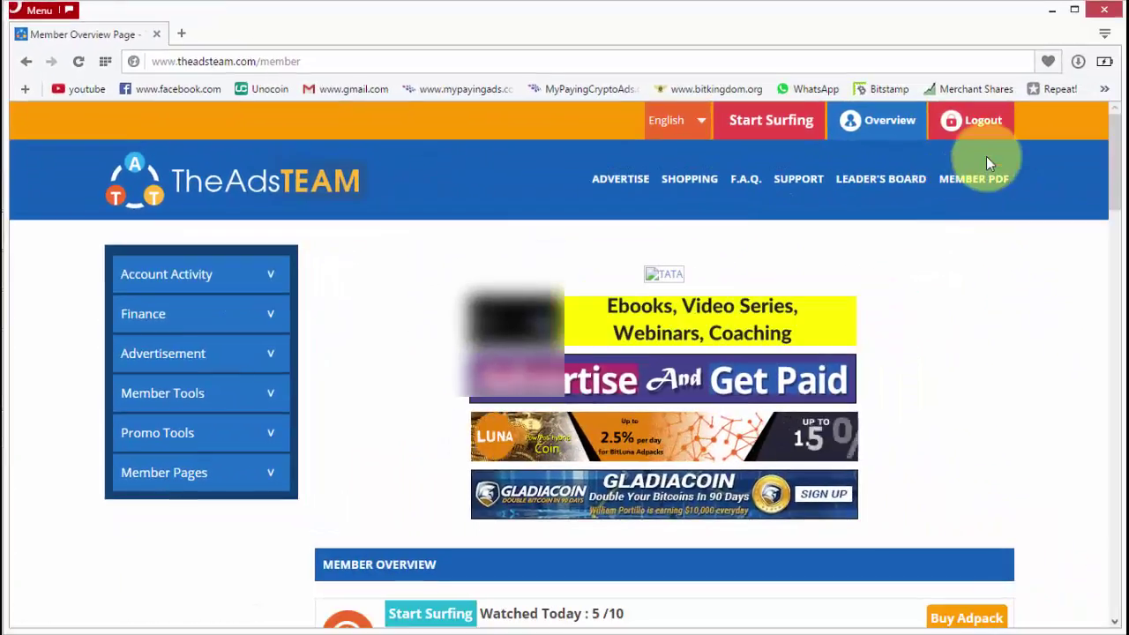
left_click(981, 124)
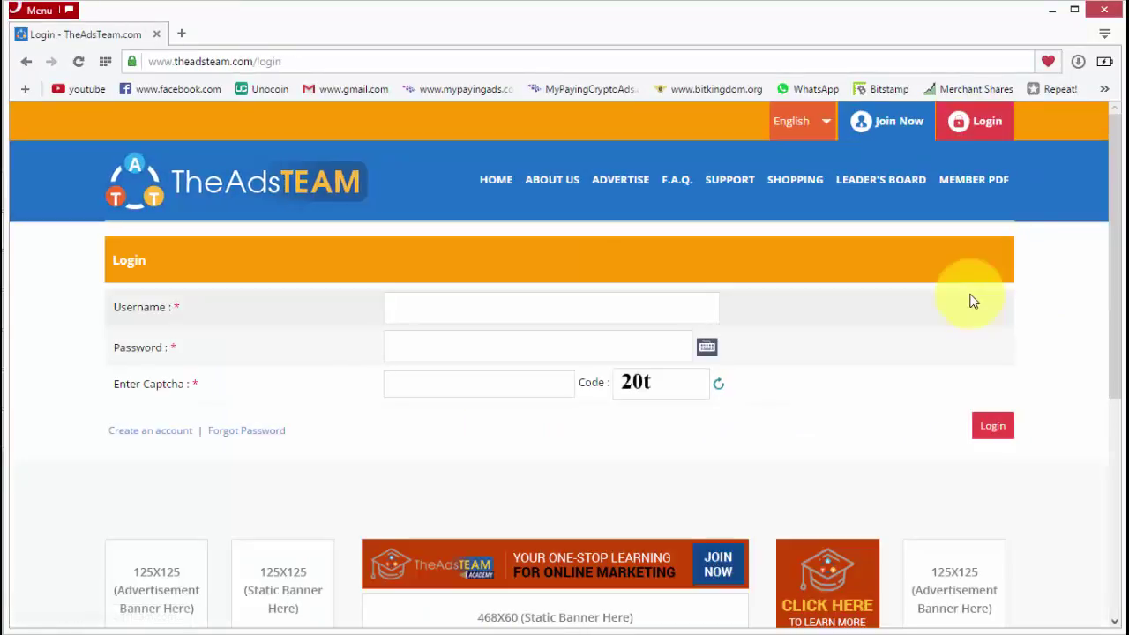
left_click(479, 304)
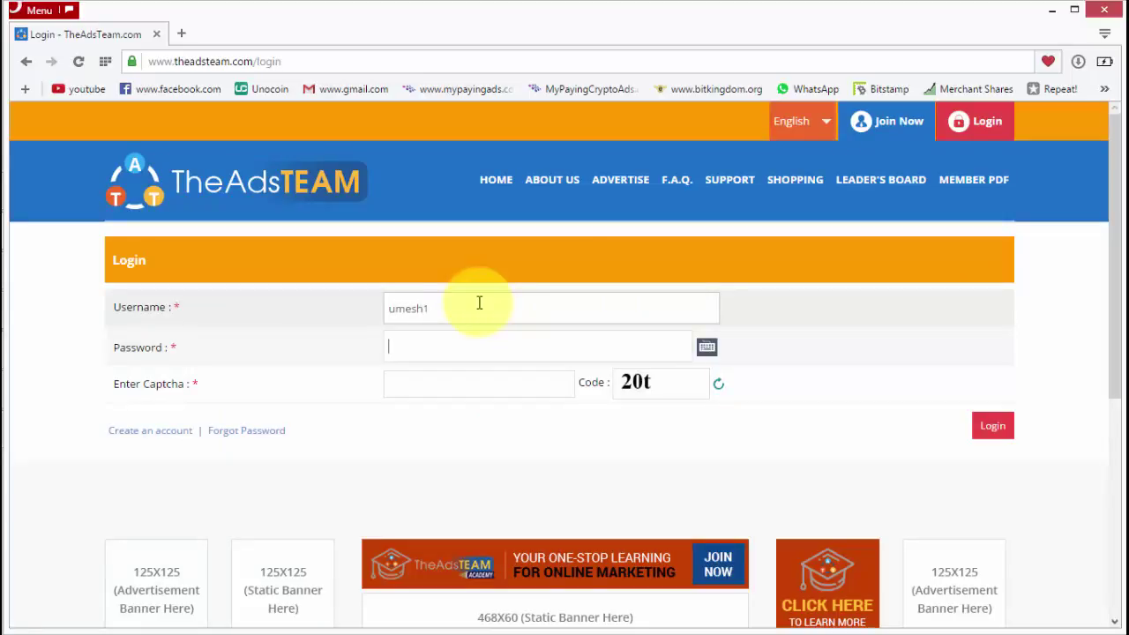
type("20t")
key("Return")
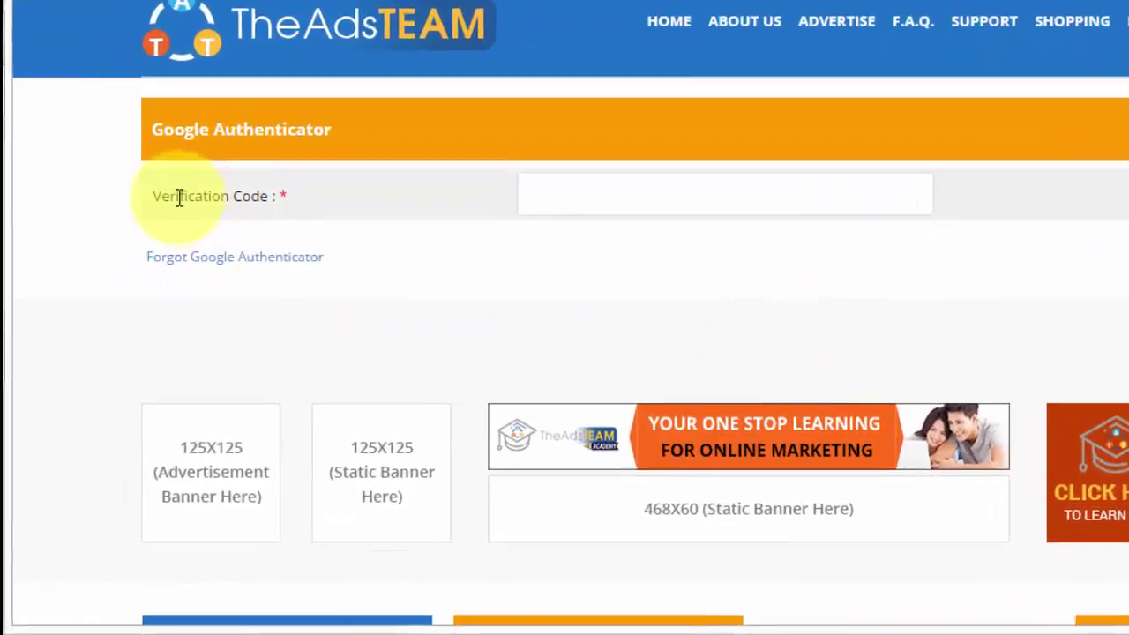
Step: Enter the current Google Authenticator code in Verification Code and submit it to finish logging in
left_click_drag(120, 307, 231, 306)
left_click_drag(169, 83, 439, 88)
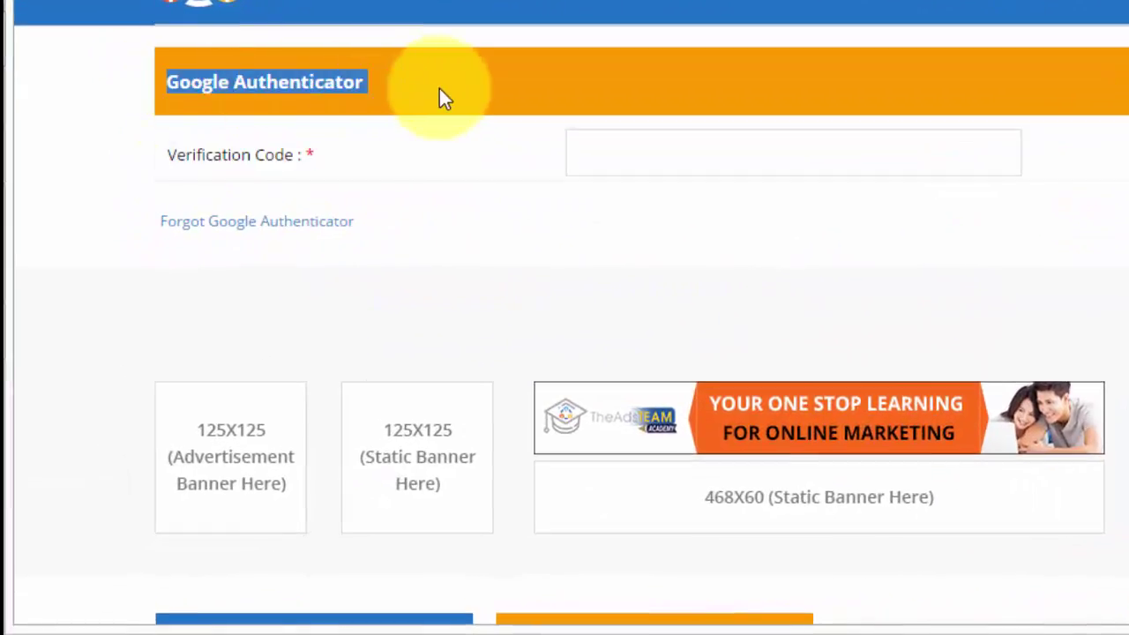
left_click(635, 158)
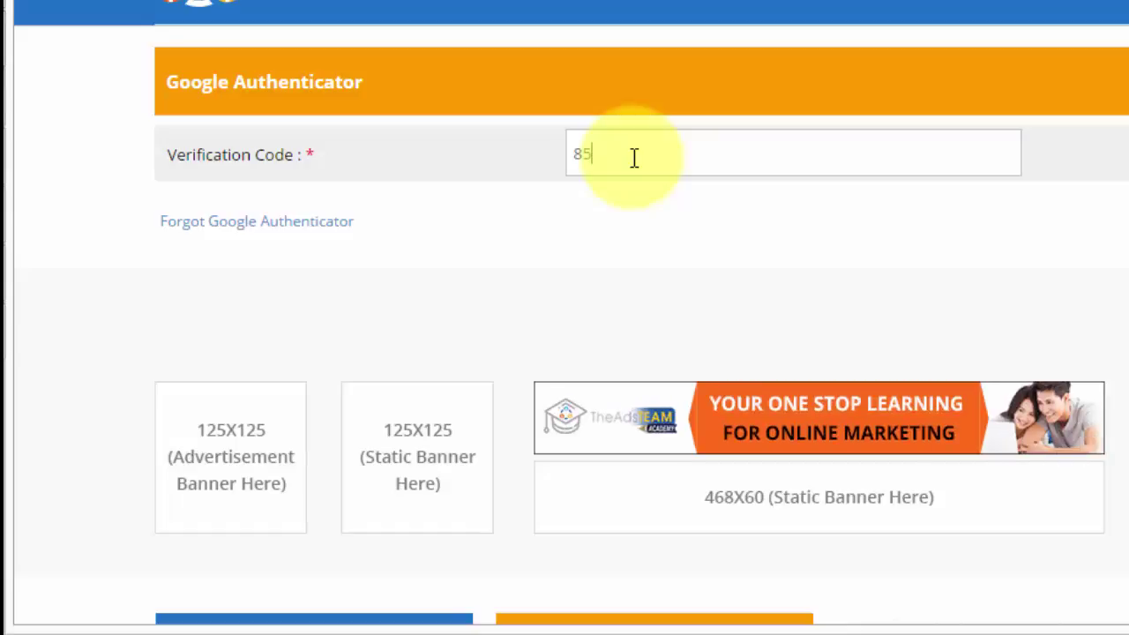
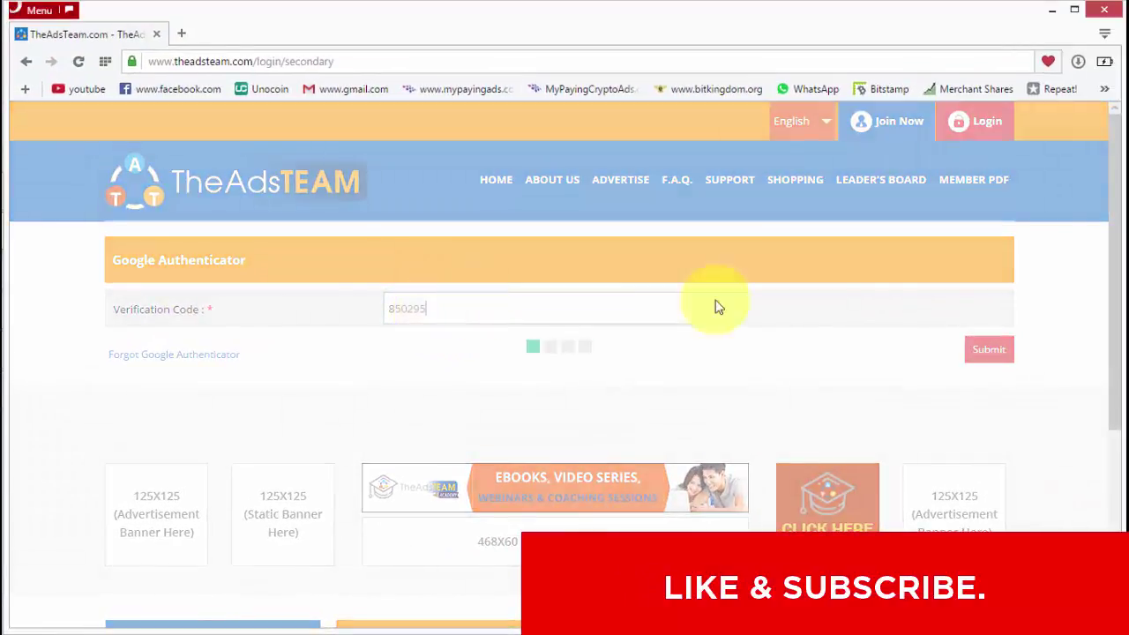
left_click(988, 349)
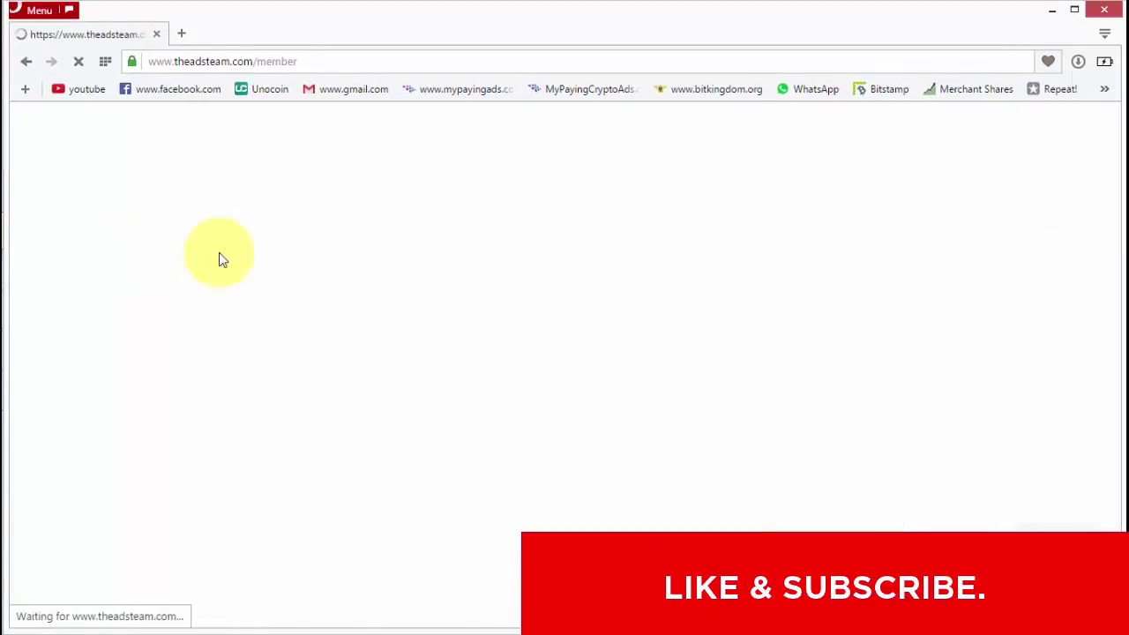